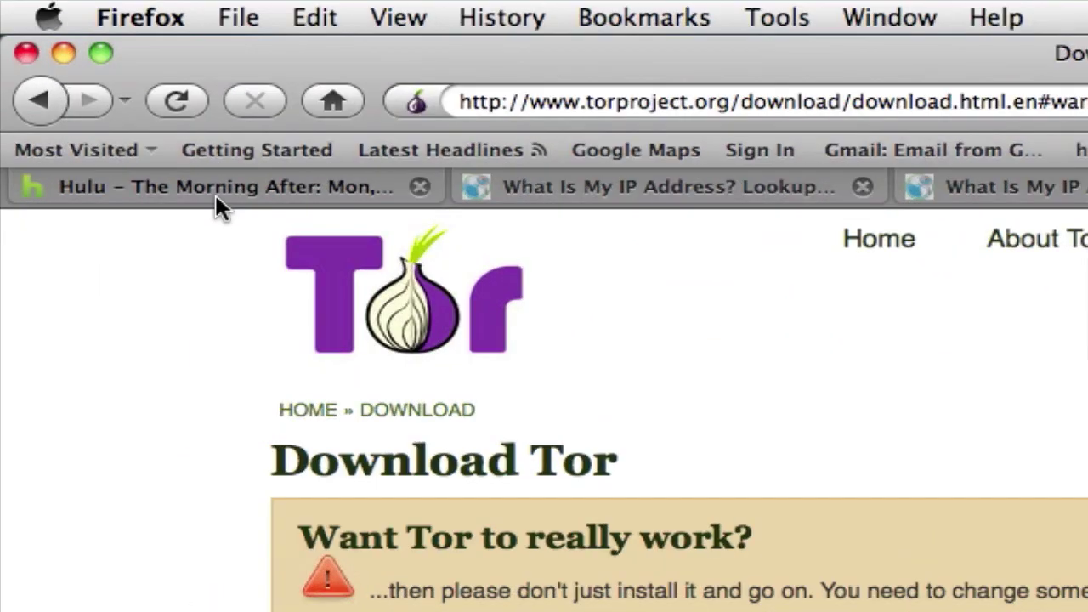
# Step: Check the Hulu episode page for regional availability and examine the packages offered for each platform on the Tor download page
pyautogui.click(216, 199)
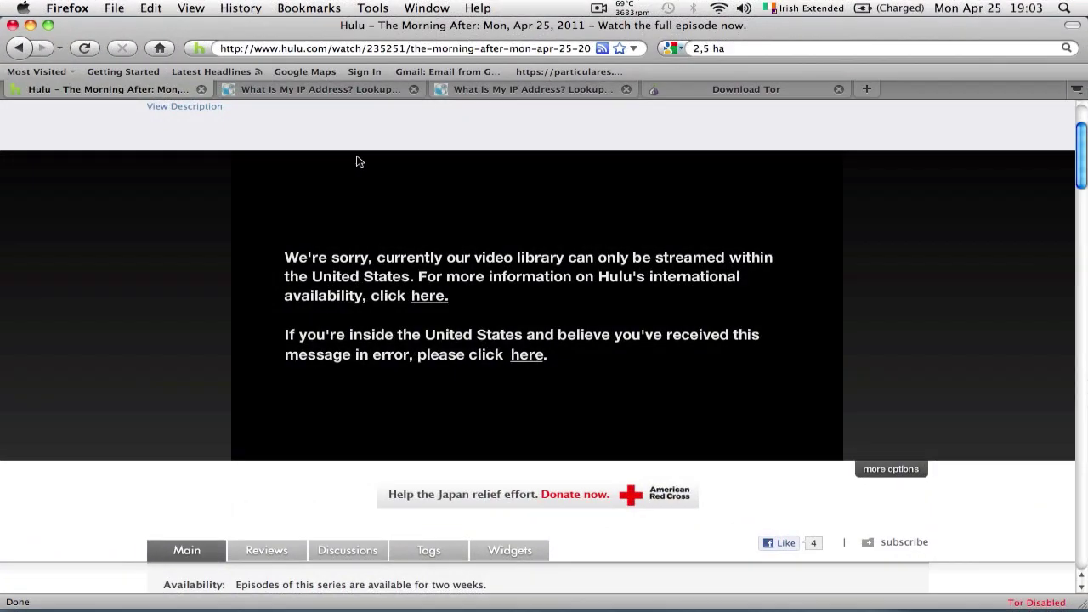
pyautogui.click(690, 92)
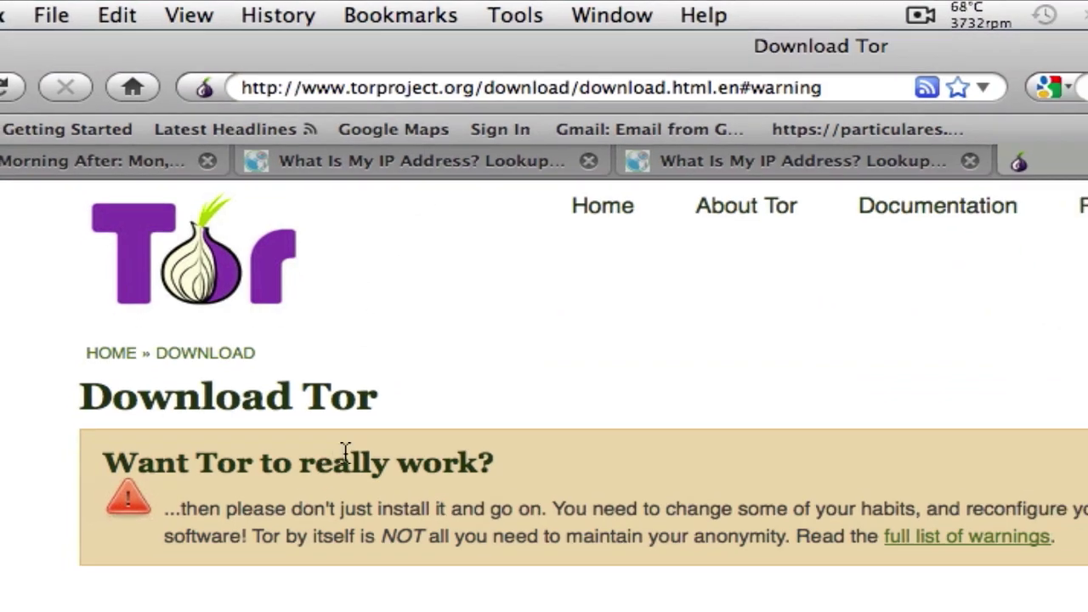
pyautogui.scroll(-2, 342, 451)
pyautogui.scroll(-10, 342, 270)
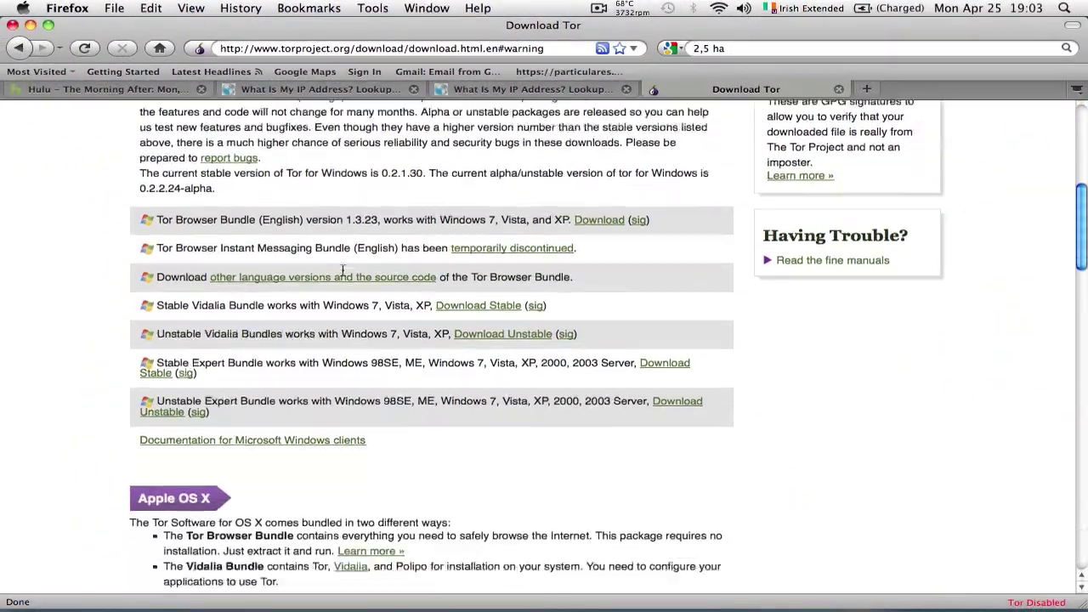
pyautogui.scroll(-6, 343, 271)
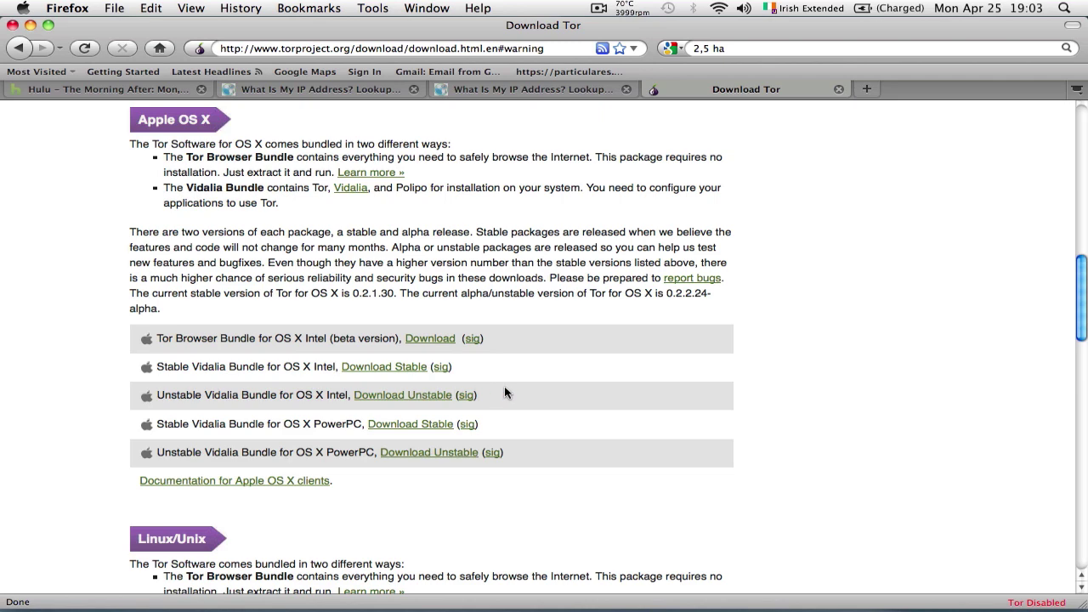
pyautogui.scroll(-8, 505, 389)
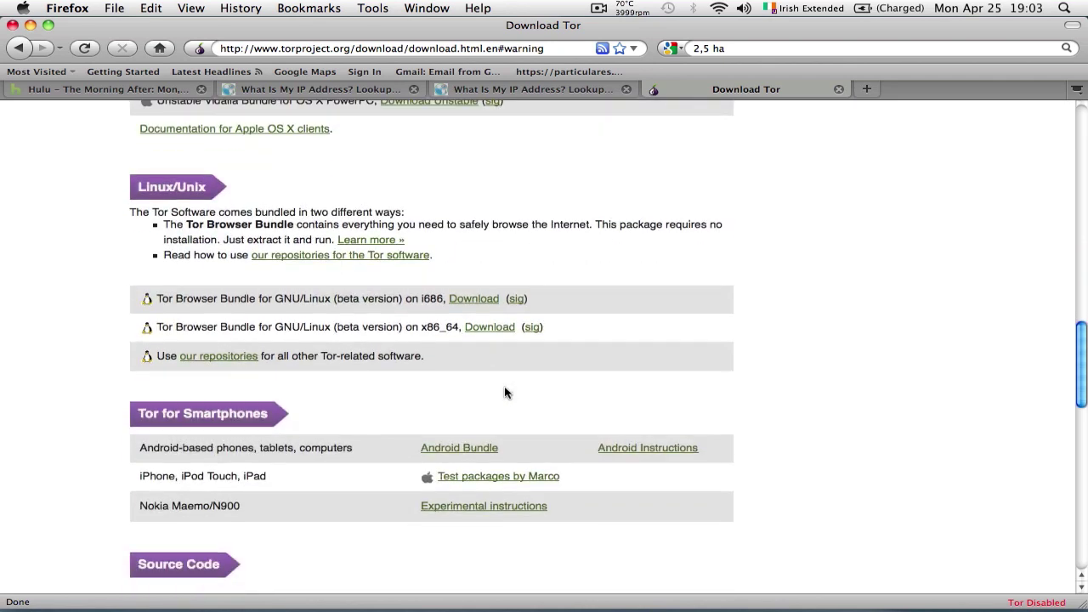
pyautogui.scroll(-3, 504, 392)
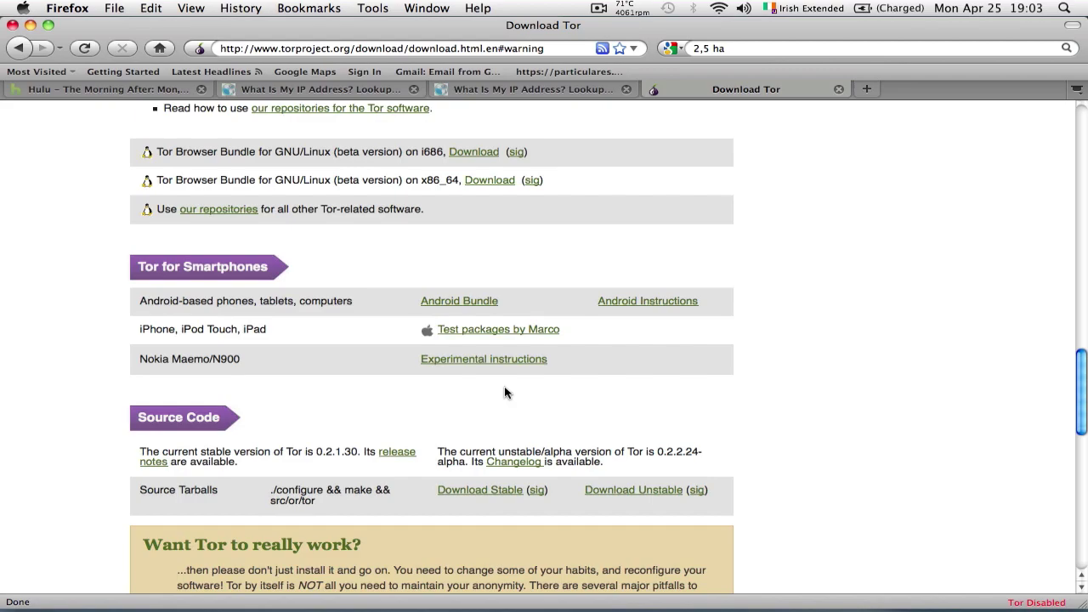
pyautogui.scroll(15, 504, 392)
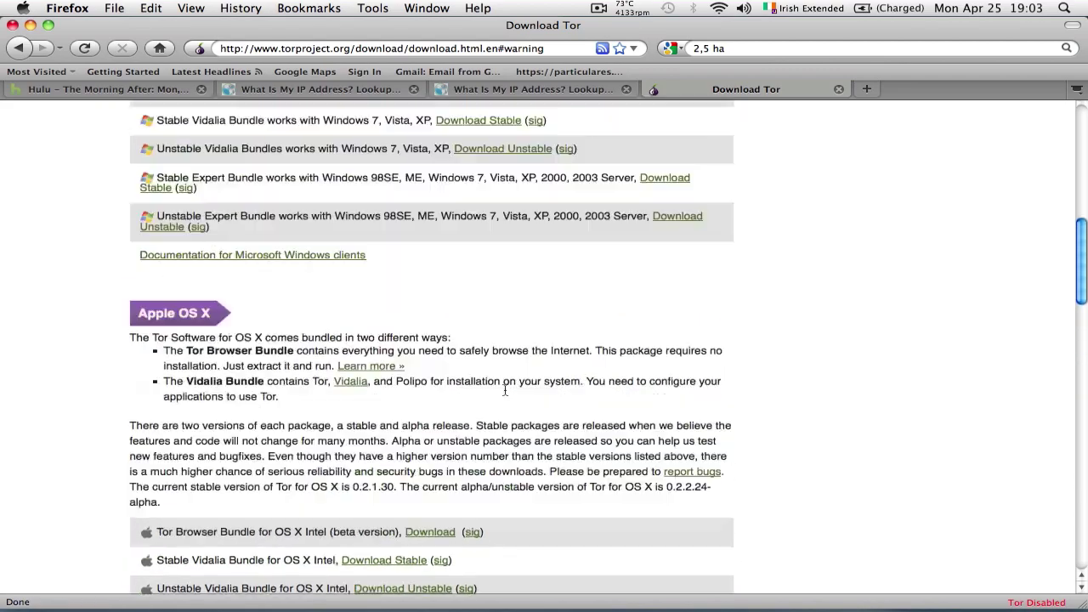
pyautogui.scroll(6, 503, 391)
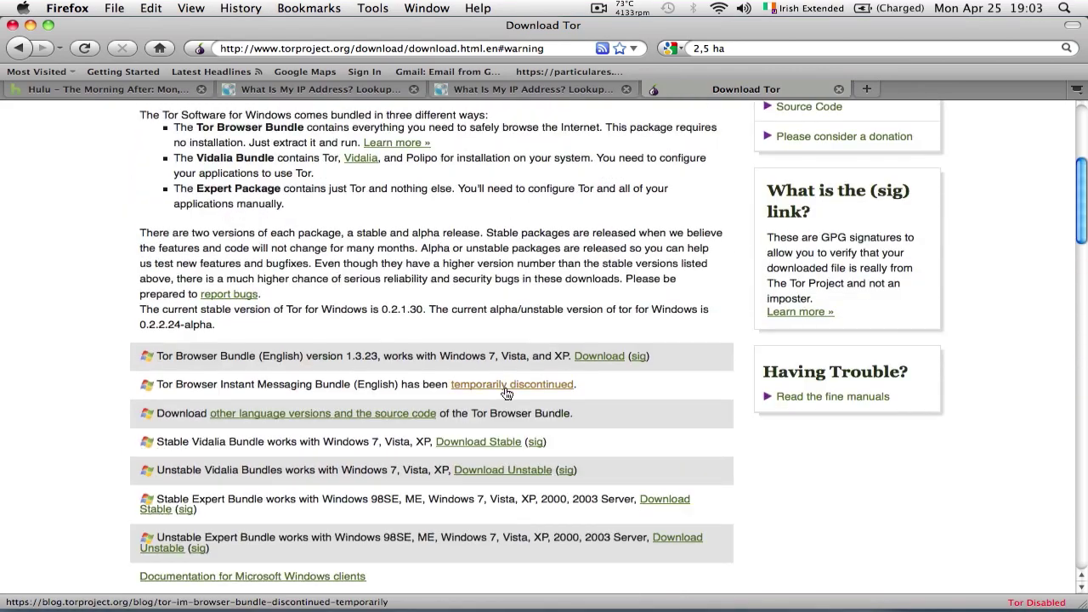
pyautogui.scroll(1, 507, 393)
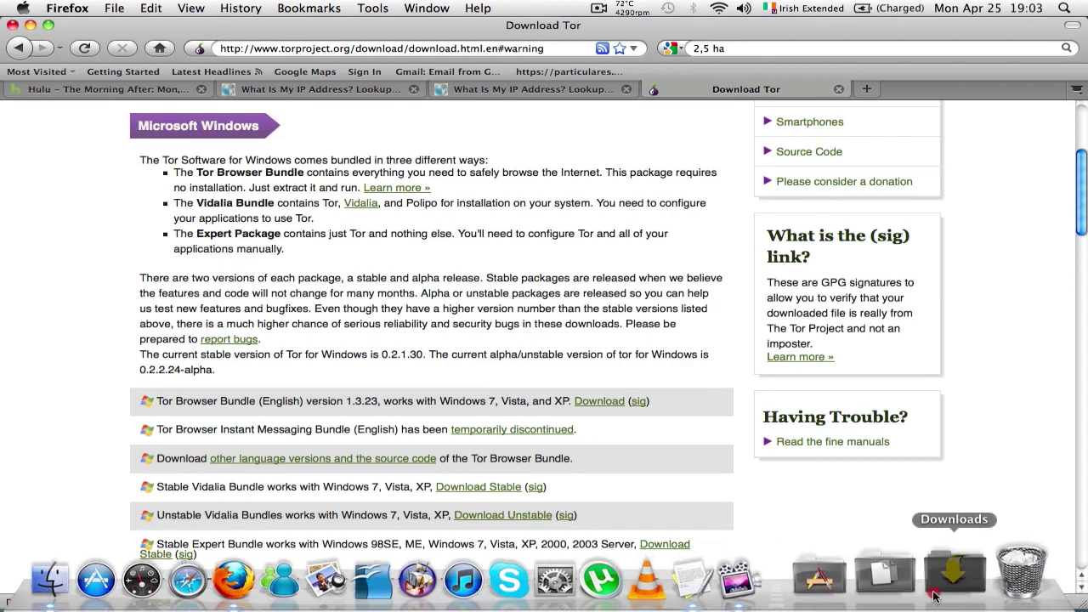
# Step: Open the Vidalia disk image from the Downloads folder and the mounted Vidalia Bundle 0.2.12 on the desktop
pyautogui.click(935, 595)
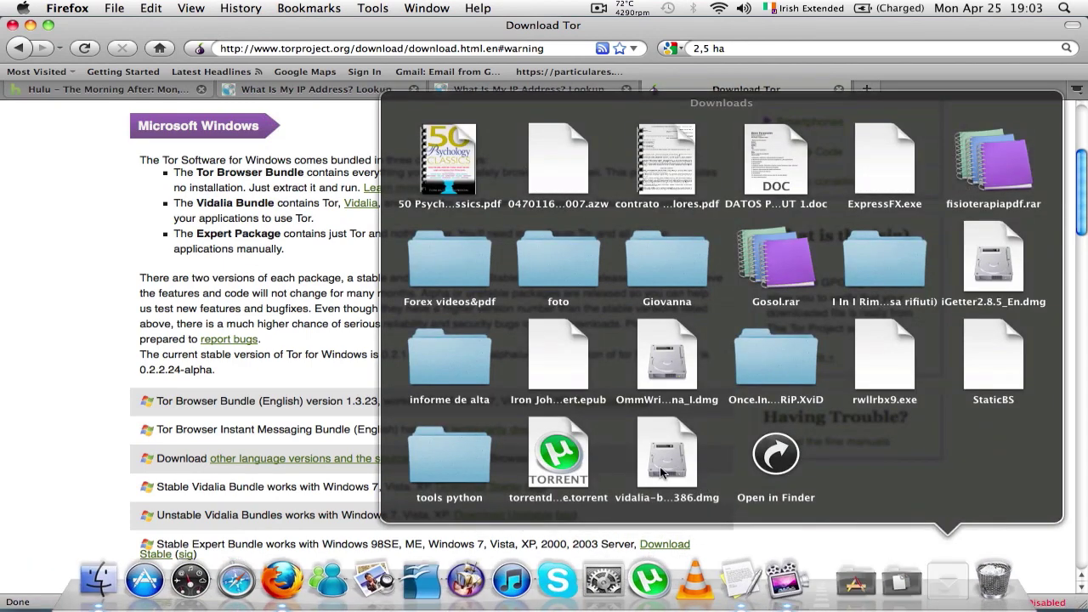
pyautogui.click(661, 470)
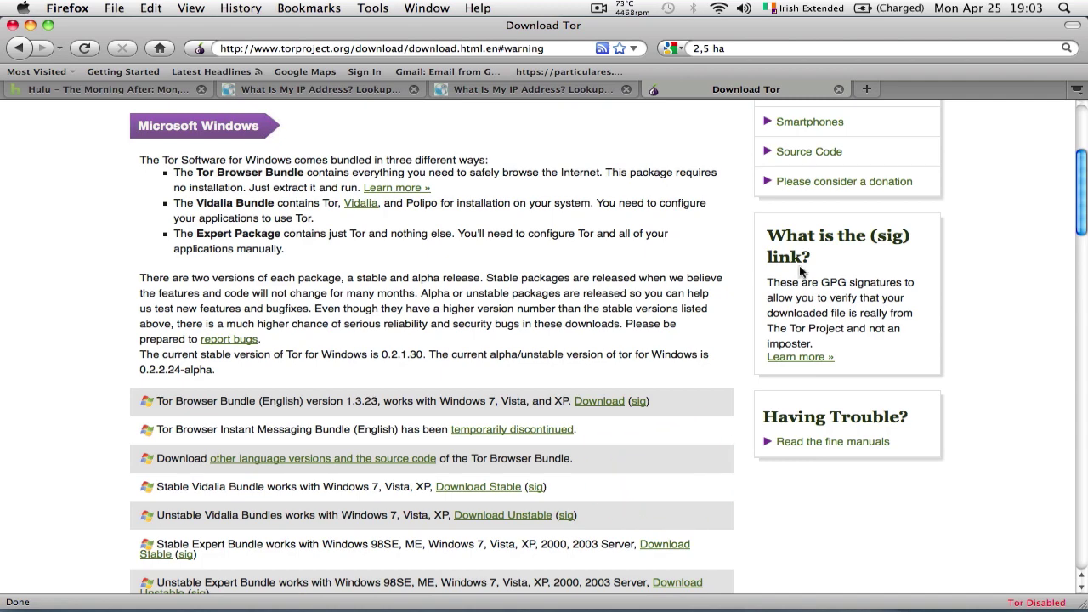
pyautogui.press('F10')
pyautogui.press('F11')
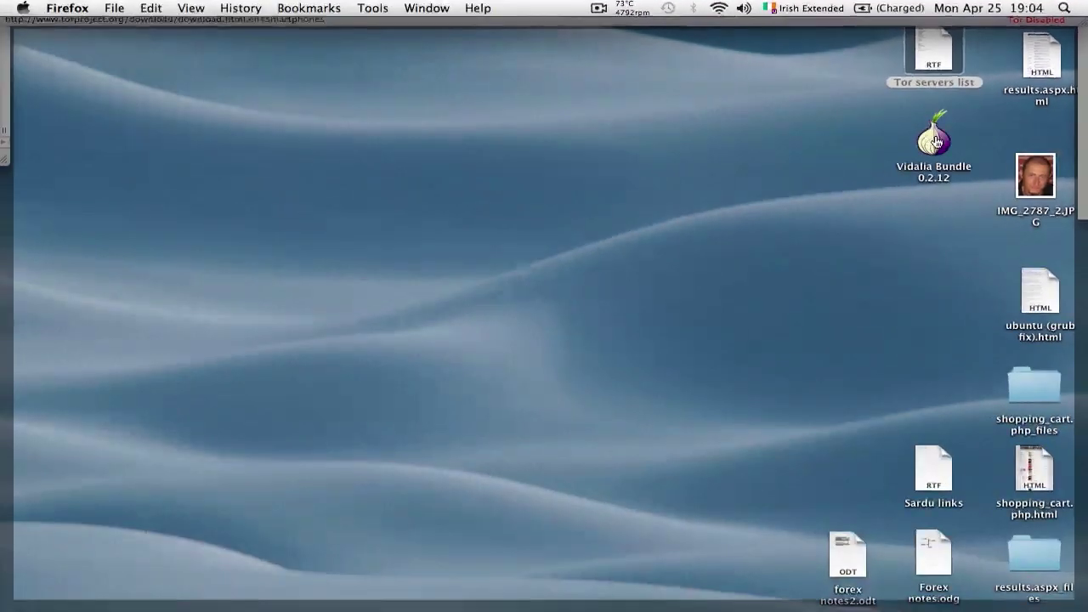
pyautogui.doubleClick(936, 138)
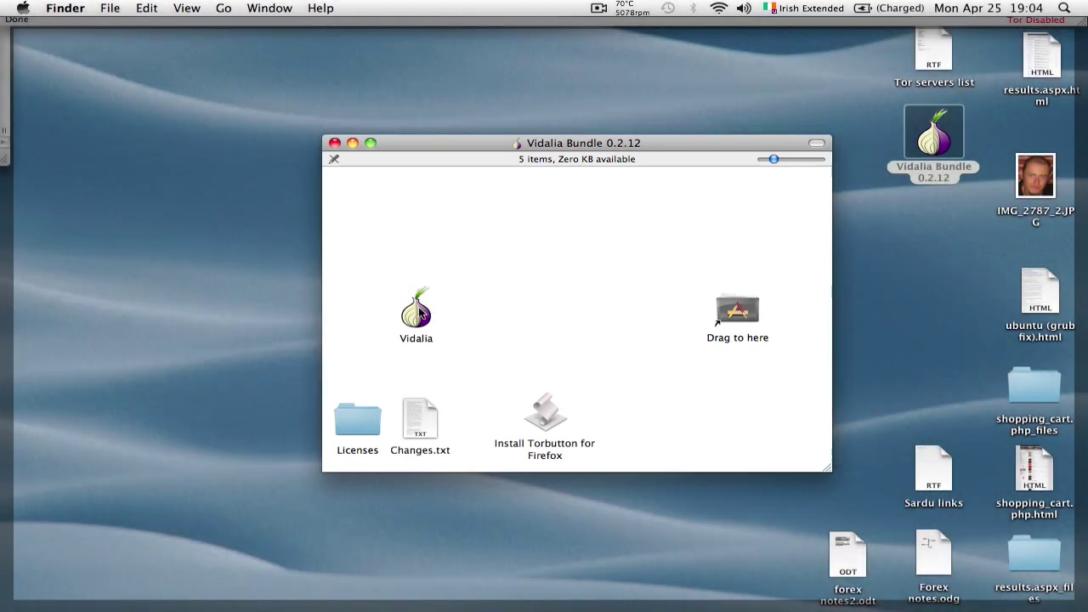
pyautogui.moveTo(423, 314)
pyautogui.mouseDown()
pyautogui.moveTo(722, 311)
pyautogui.moveTo(472, 326)
pyautogui.moveTo(344, 314)
pyautogui.moveTo(403, 316)
pyautogui.mouseUp()
pyautogui.click(590, 359)
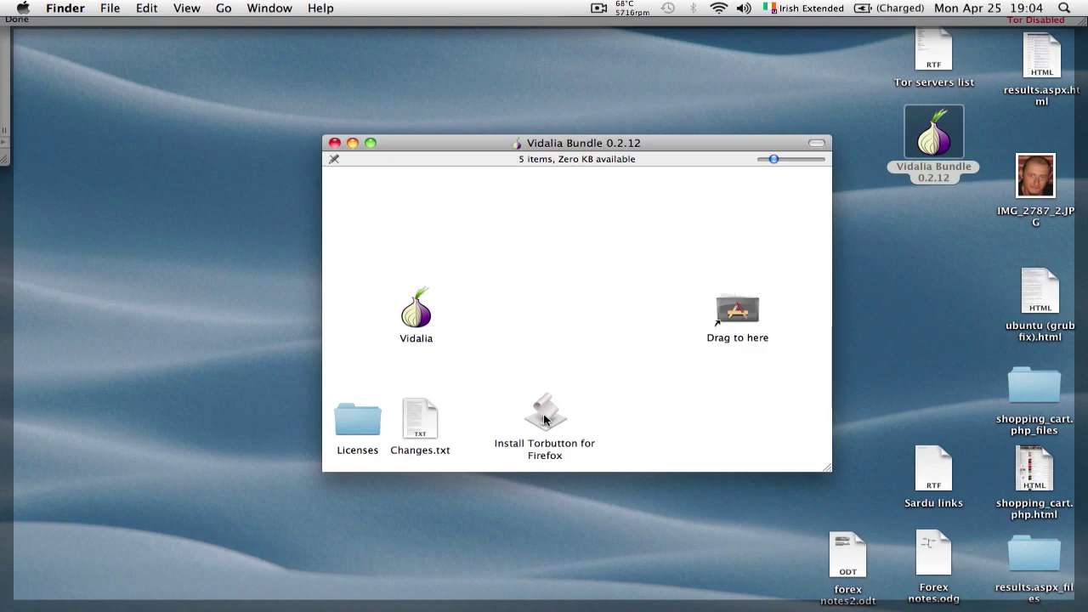
# Step: Find Vidalia with a Spotlight search, launch it and dismiss its control panel
pyautogui.click(287, 595)
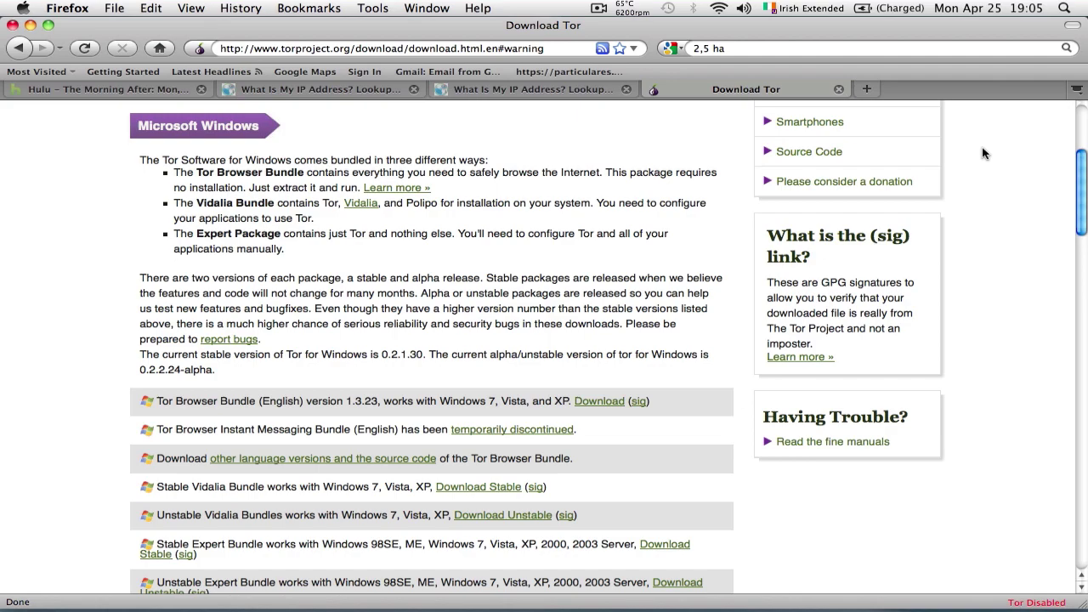
pyautogui.click(1065, 10)
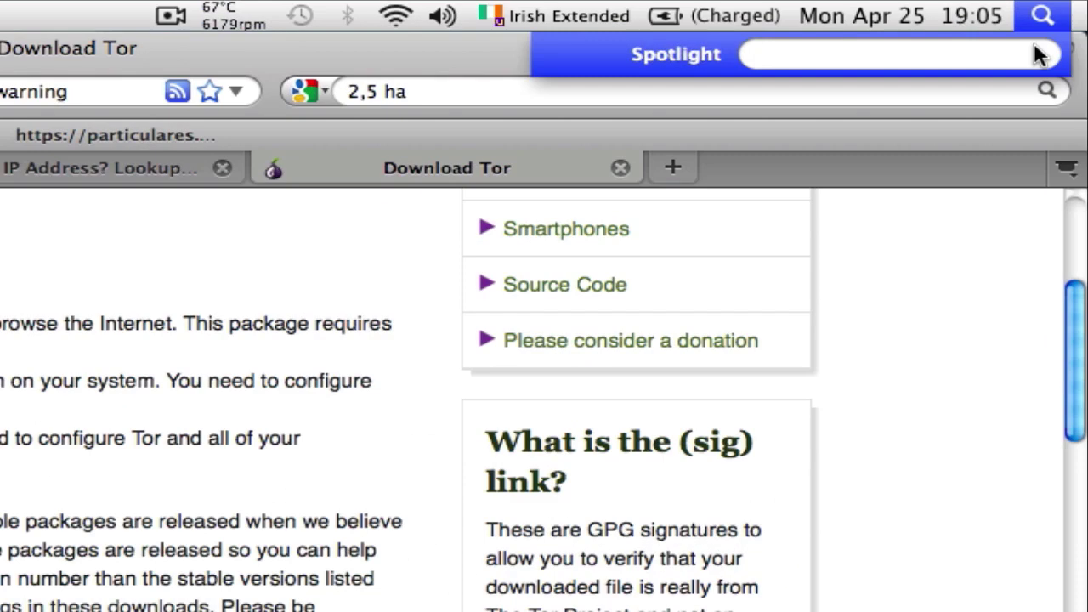
pyautogui.write('vidal')
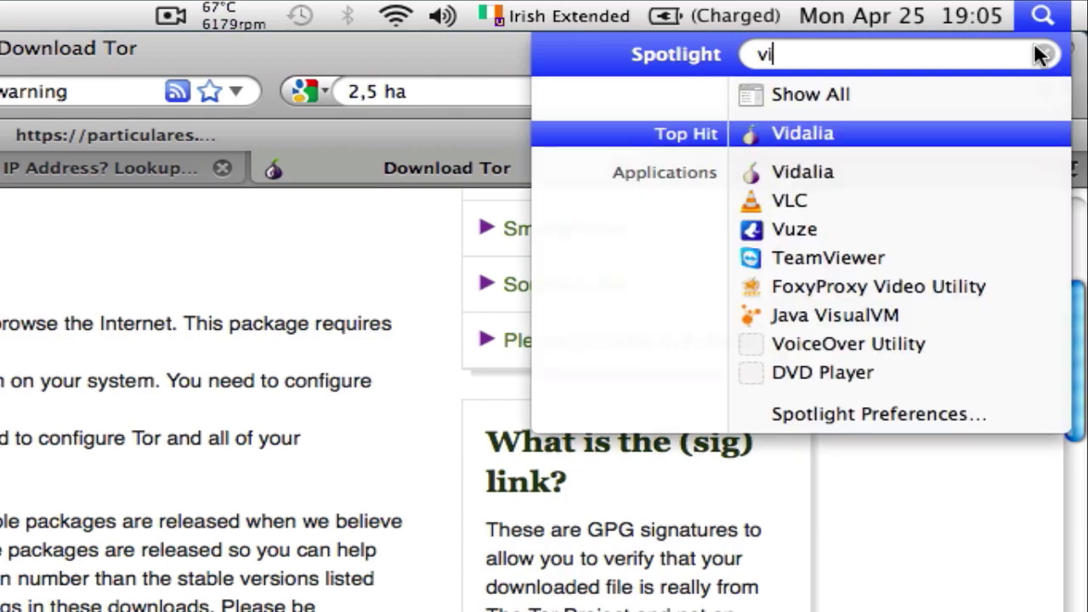
pyautogui.click(1038, 52)
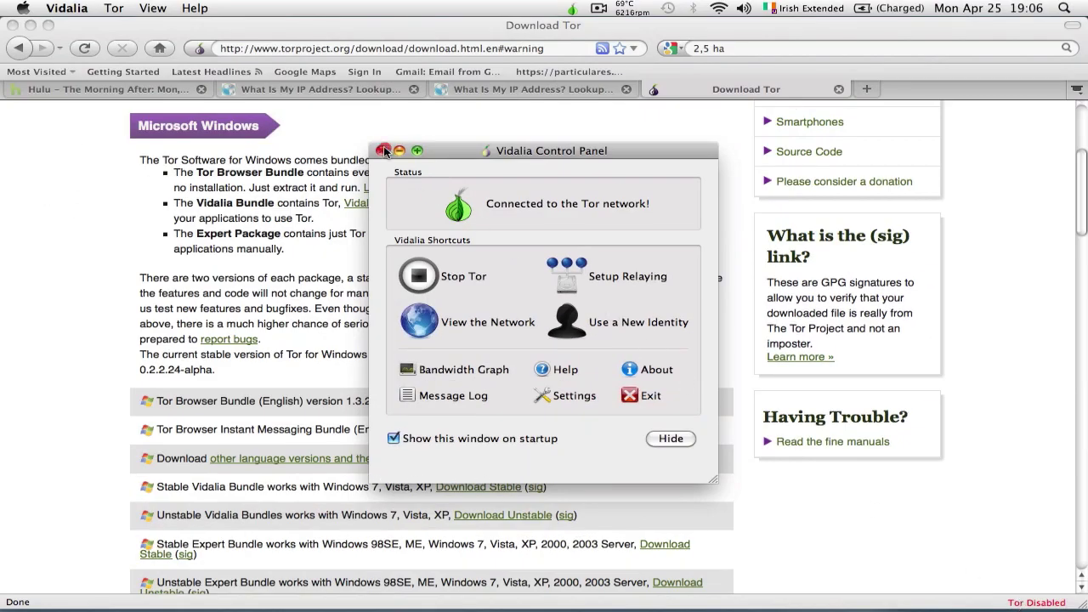
pyautogui.click(384, 151)
# Step: Reload whatismyipaddress.com to check the current IP address, and enable Tor in Firefox
pyautogui.click(338, 90)
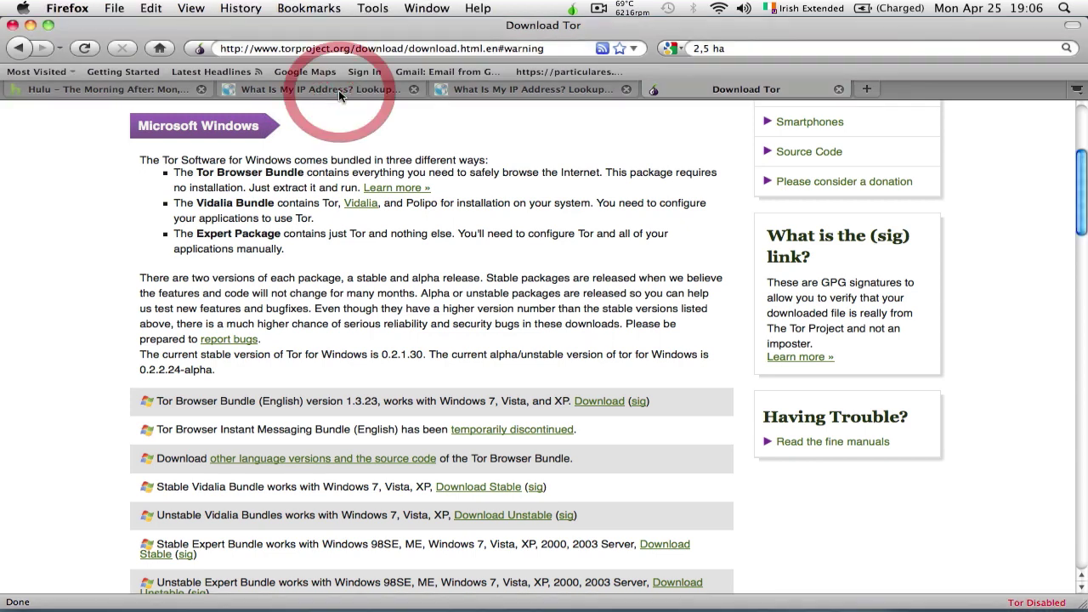
pyautogui.click(444, 46)
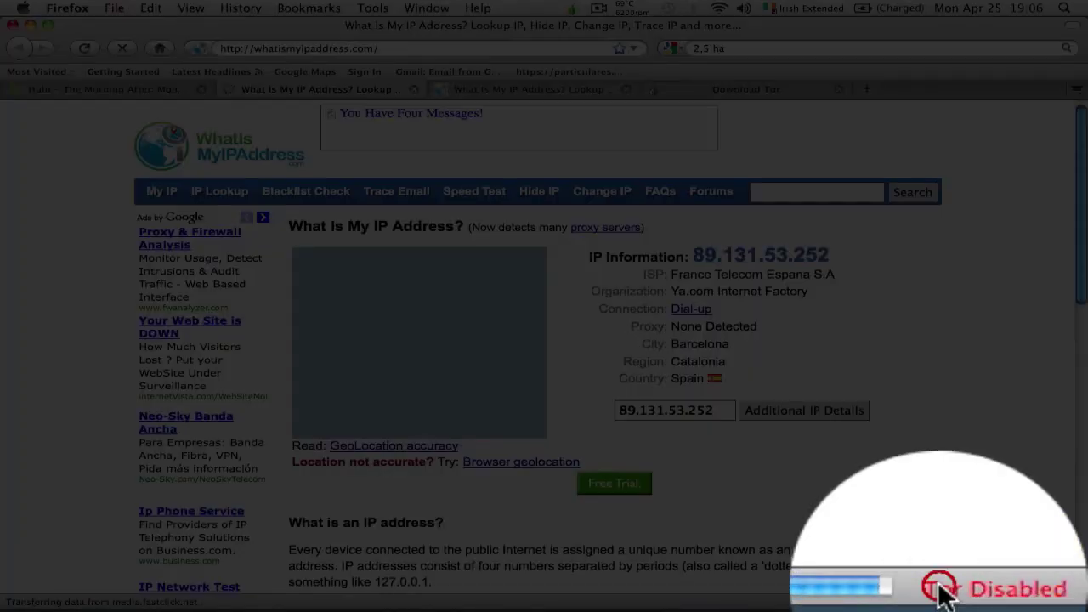
pyautogui.click(1020, 602)
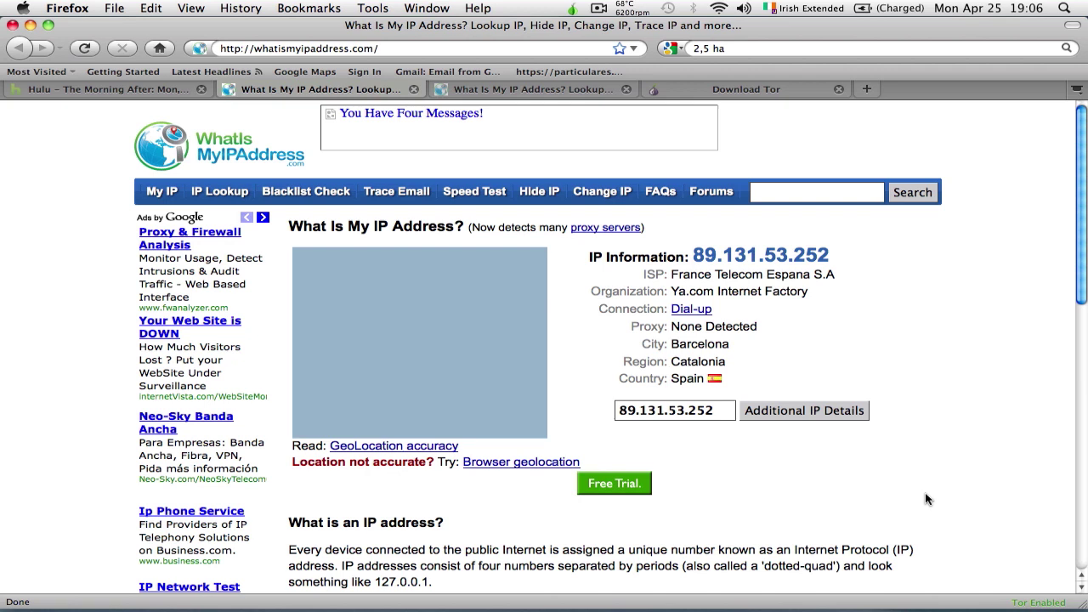
# Step: Close the first IP lookup tab and reload whatismyipaddress.com in the remaining one to check the IP location through Tor
pyautogui.click(553, 92)
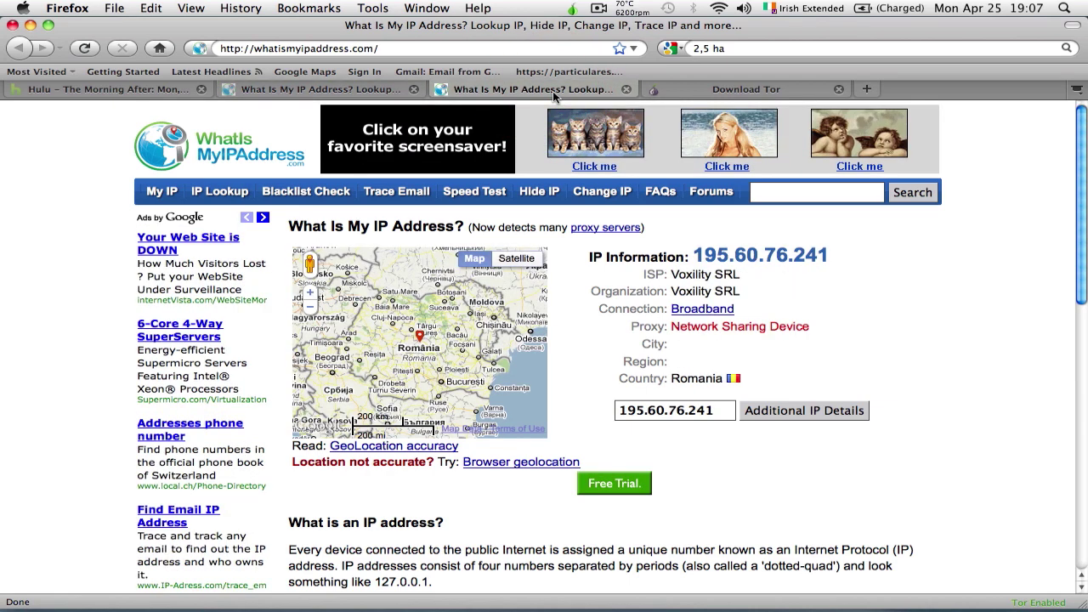
pyautogui.click(414, 89)
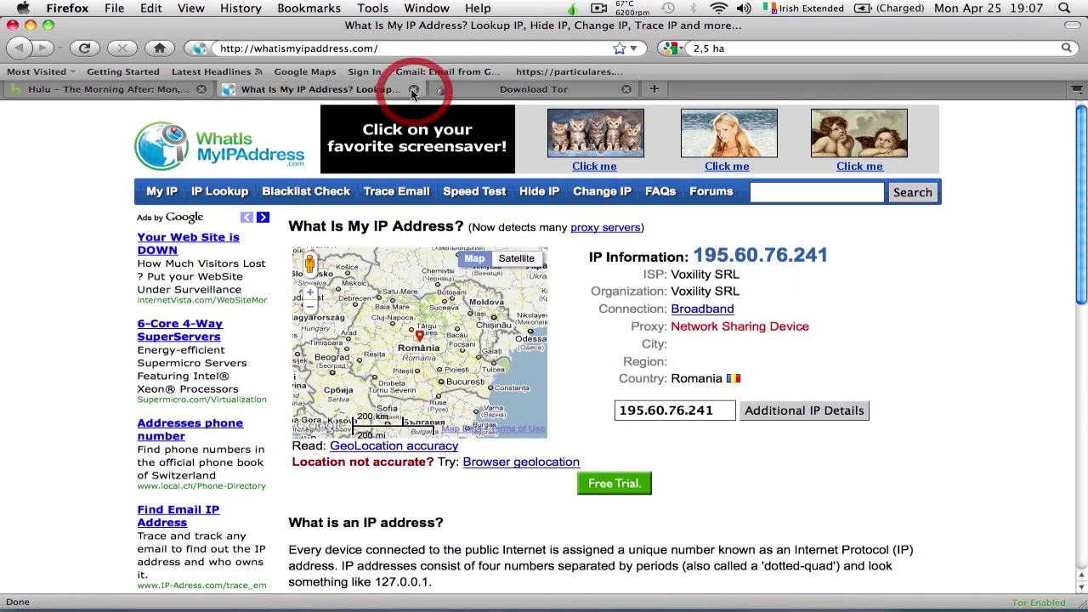
pyautogui.click(400, 55)
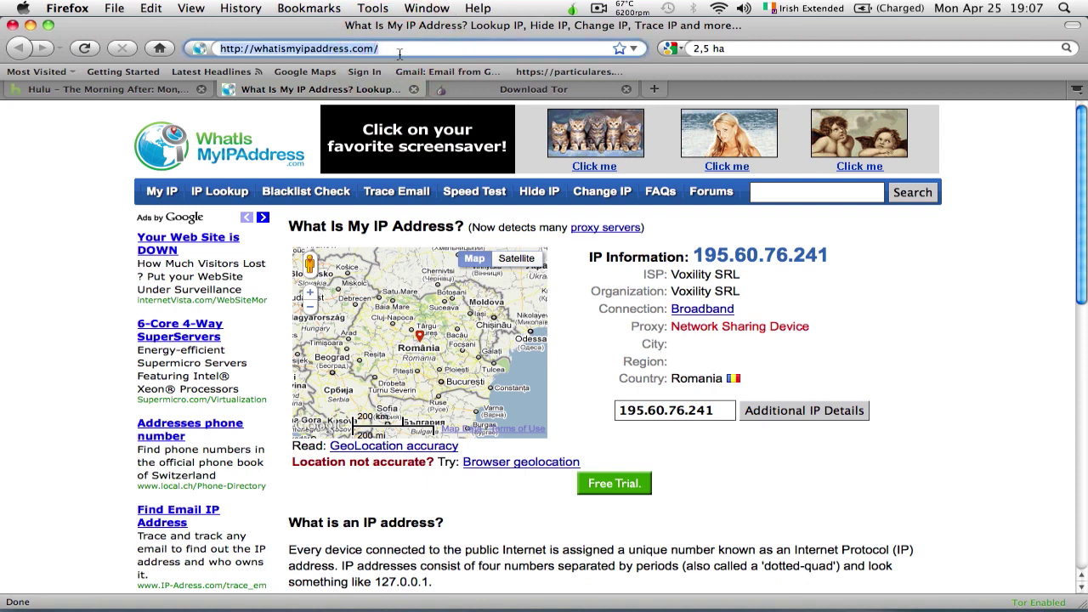
pyautogui.press('Return')
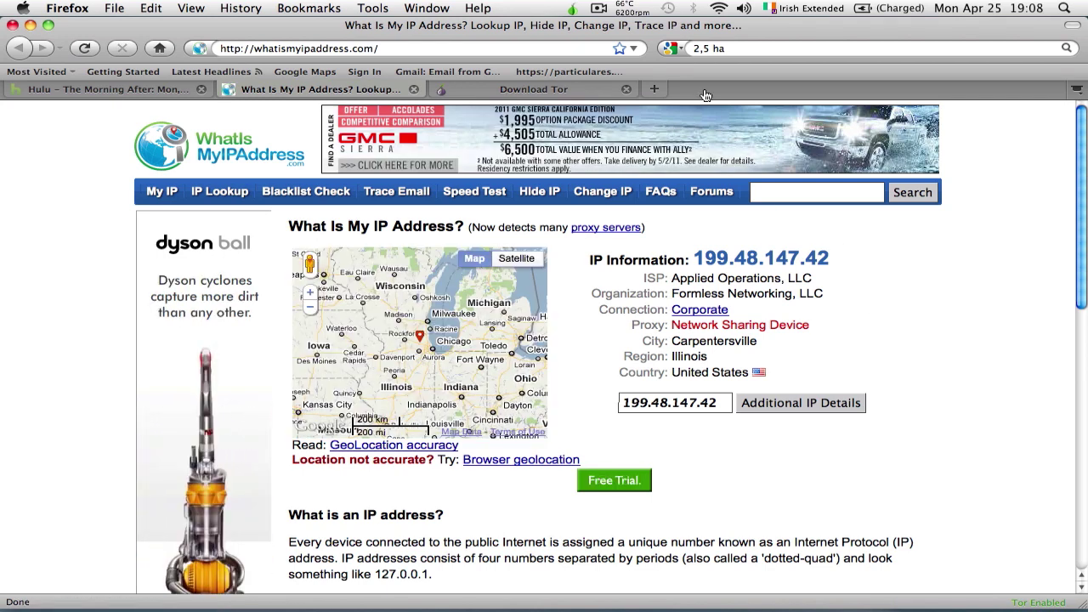
# Step: Open the Tor Network Map in Vidalia and bring it to the front
pyautogui.click(576, 10)
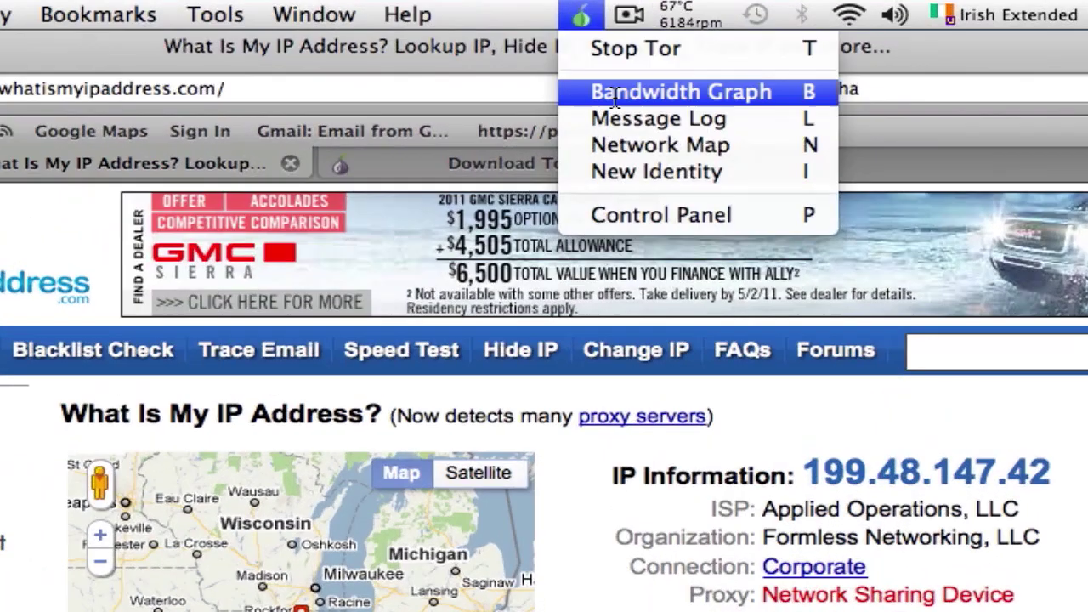
pyautogui.click(620, 146)
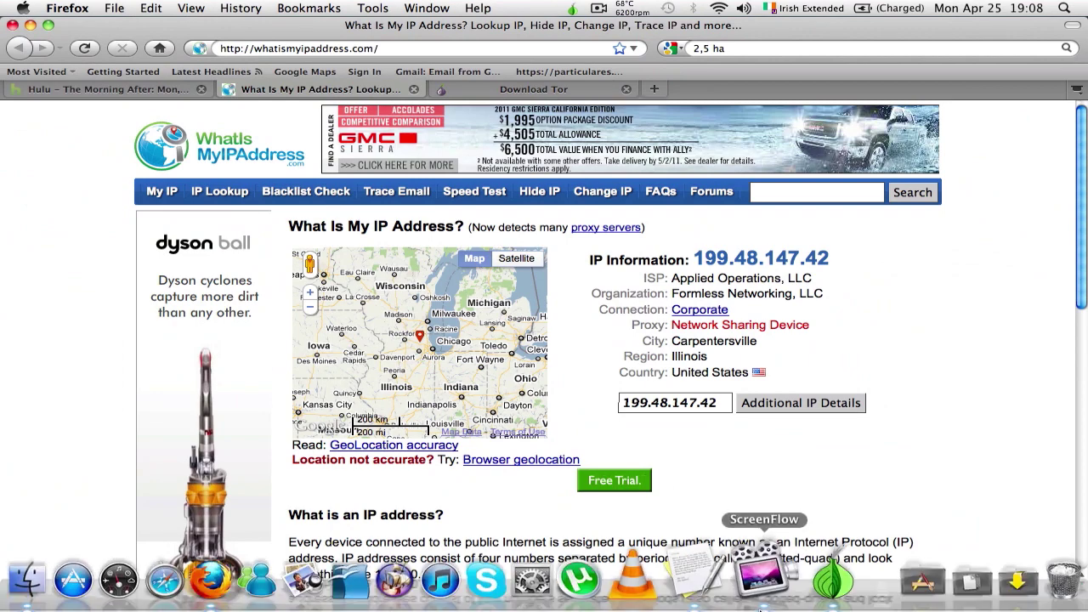
pyautogui.click(802, 586)
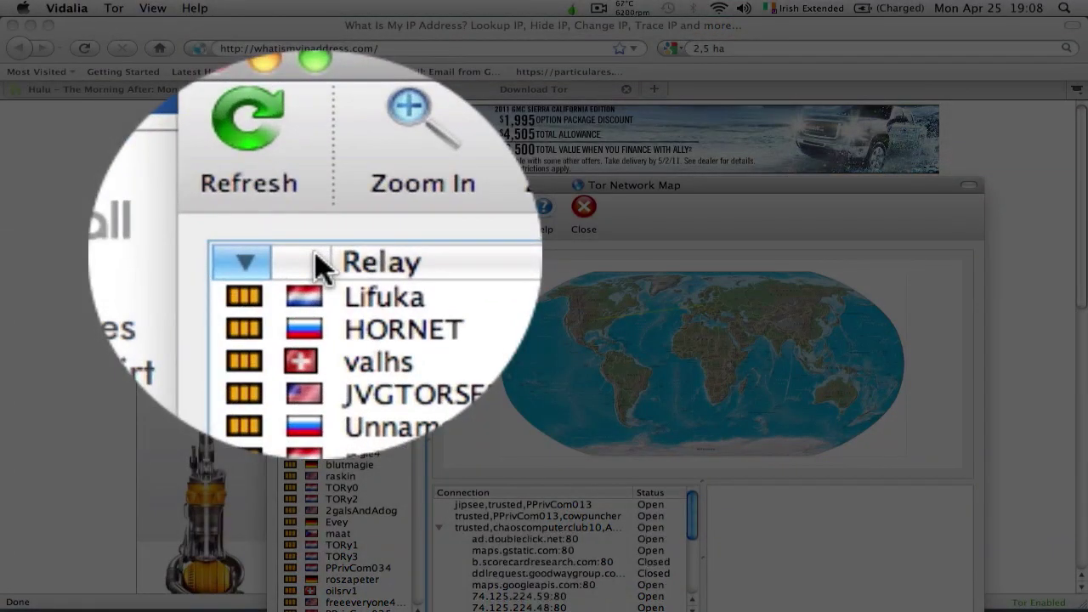
# Step: Sort the Tor relay list by country and examine the United States relays with the highest bandwidth
pyautogui.click(318, 262)
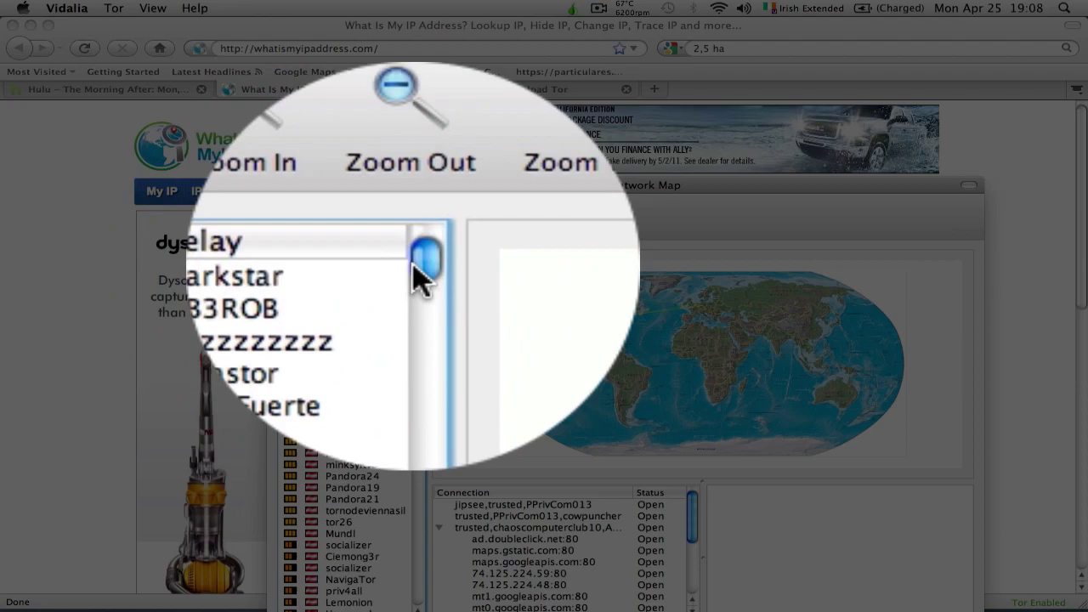
pyautogui.moveTo(417, 272); pyautogui.dragTo(414, 508)
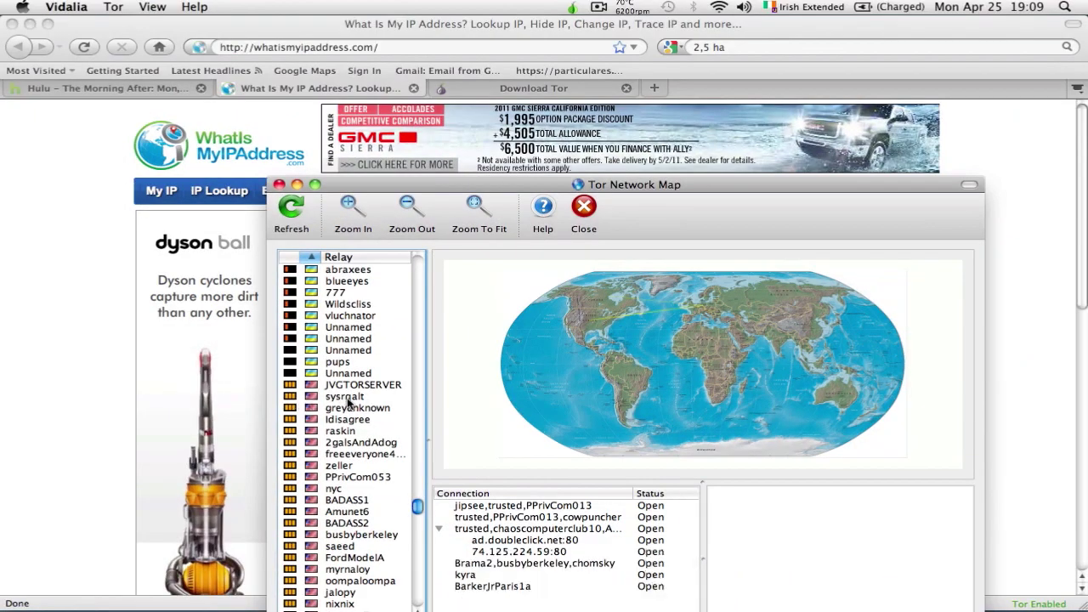
pyautogui.moveTo(328, 390)
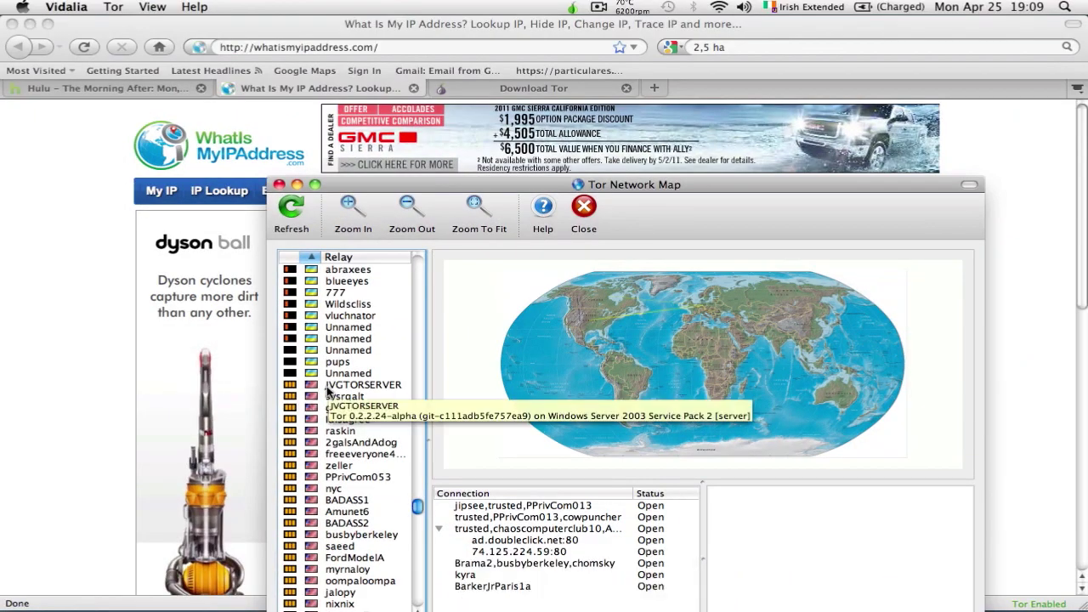
pyautogui.moveTo(381, 411)
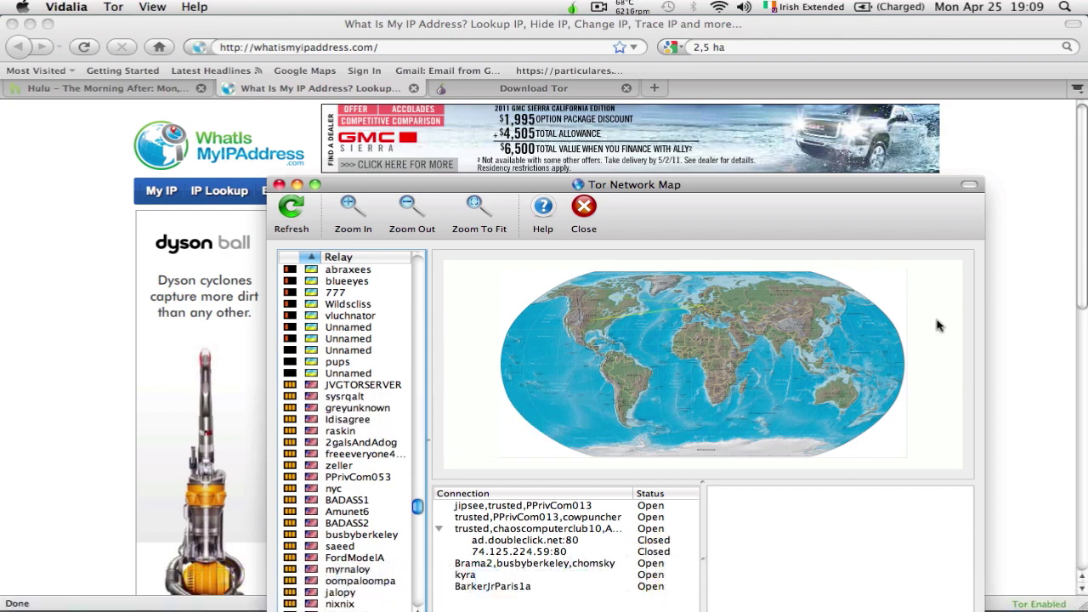
# Step: Reveal the desktop and open the Tor servers list document in TextEdit
pyautogui.press('F10')
pyautogui.click(939, 282)
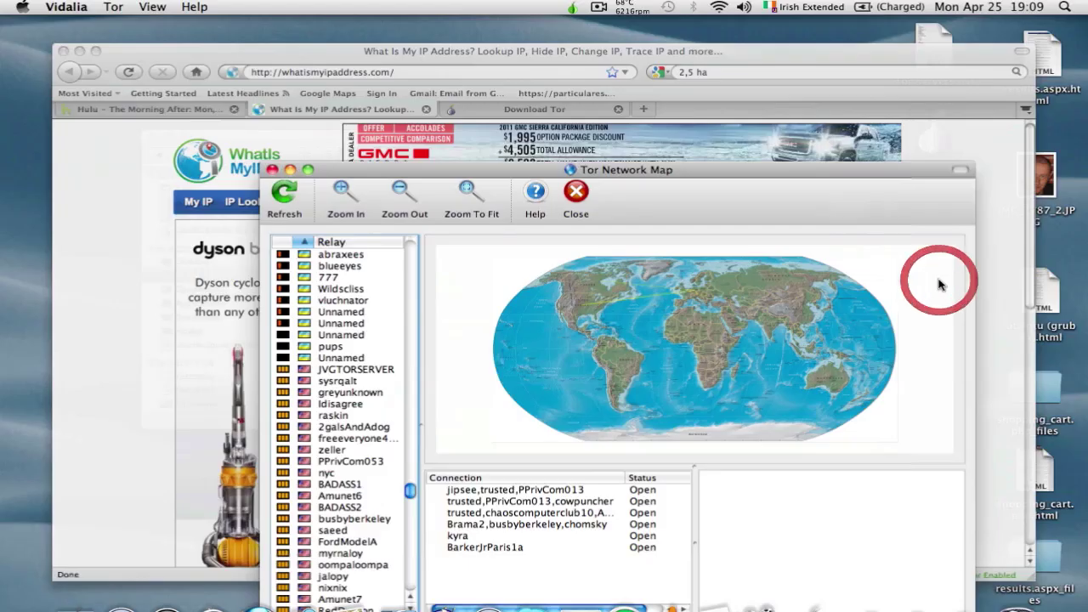
pyautogui.press('F11')
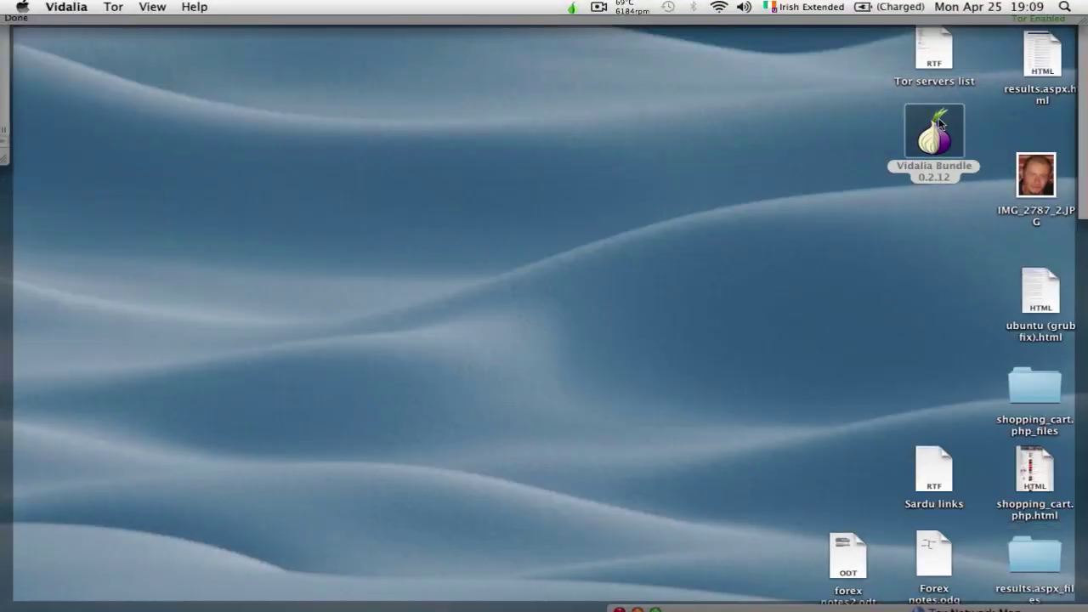
pyautogui.doubleClick(932, 62)
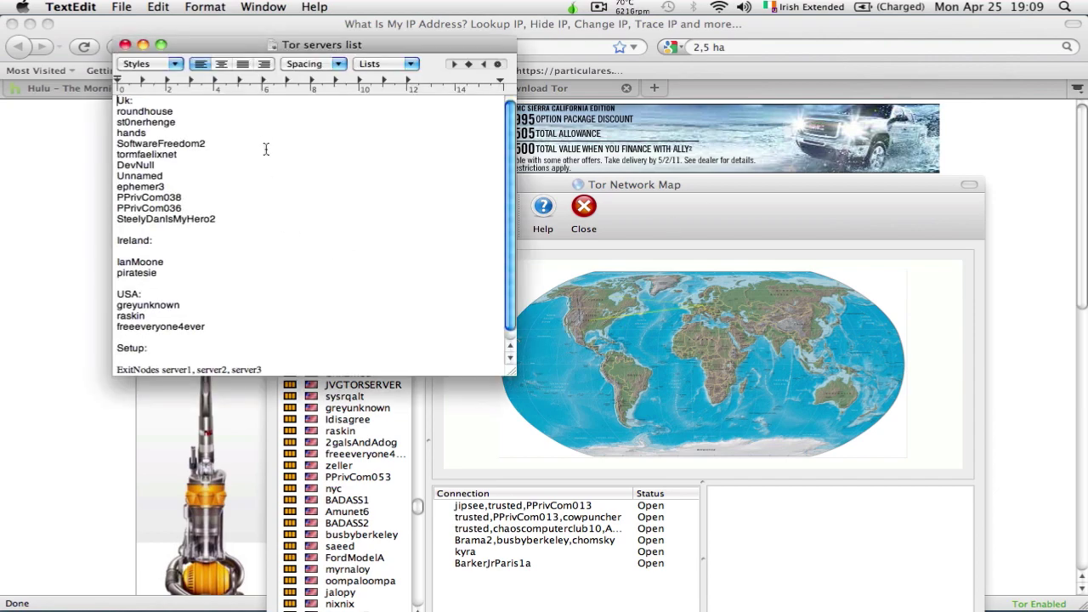
# Step: Move the Tor servers list window aside and copy its ExitNodes and StrictExitNodes 1 setup lines
pyautogui.moveTo(384, 47); pyautogui.dragTo(860, 54)
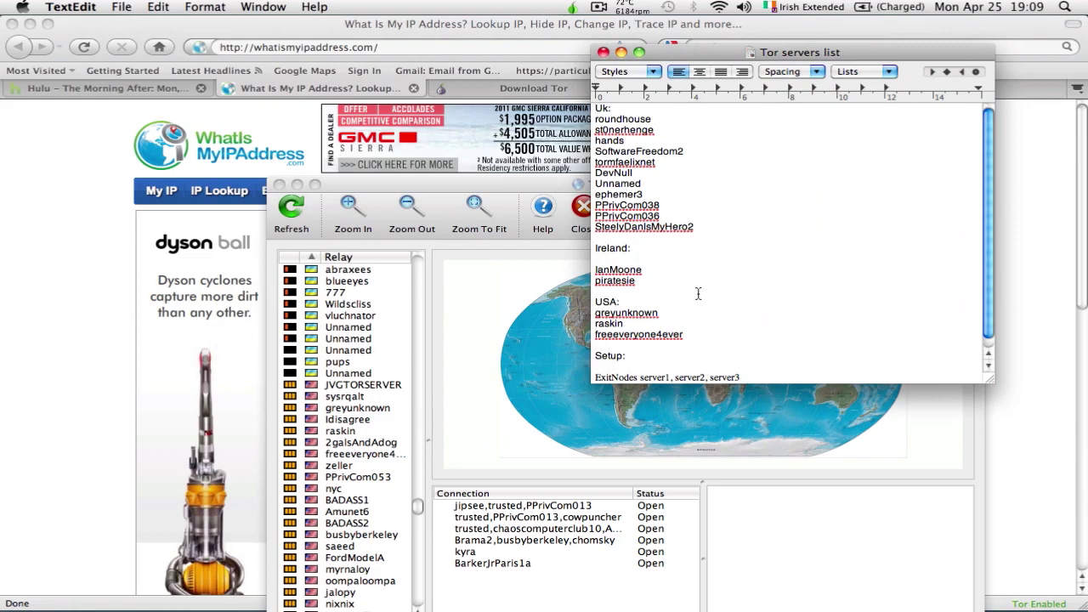
pyautogui.scroll(-2, 721, 339)
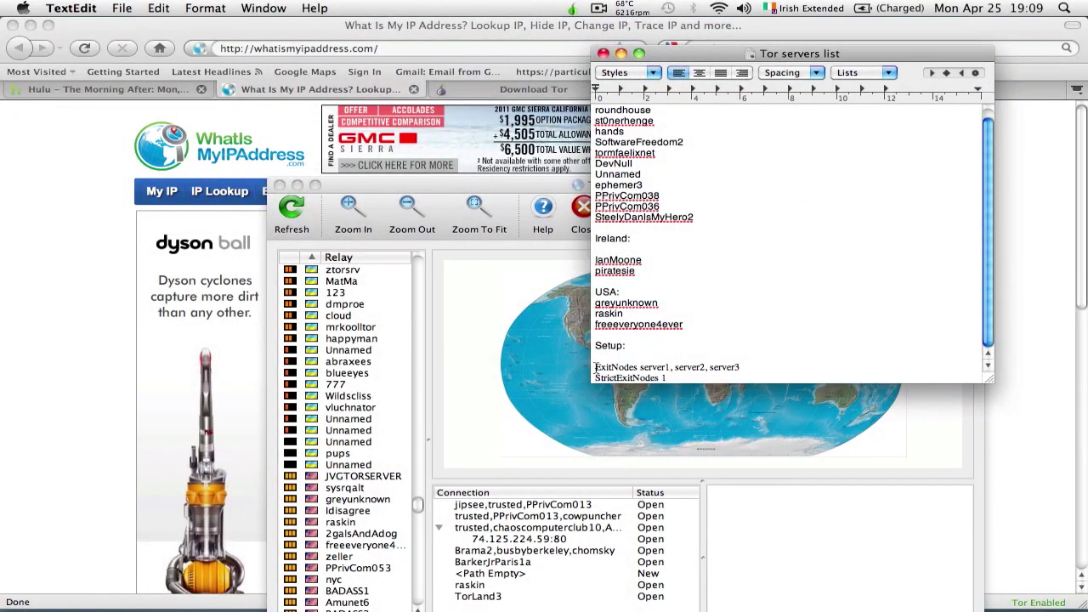
pyautogui.moveTo(595, 367); pyautogui.dragTo(686, 374)
pyautogui.press('super+c')
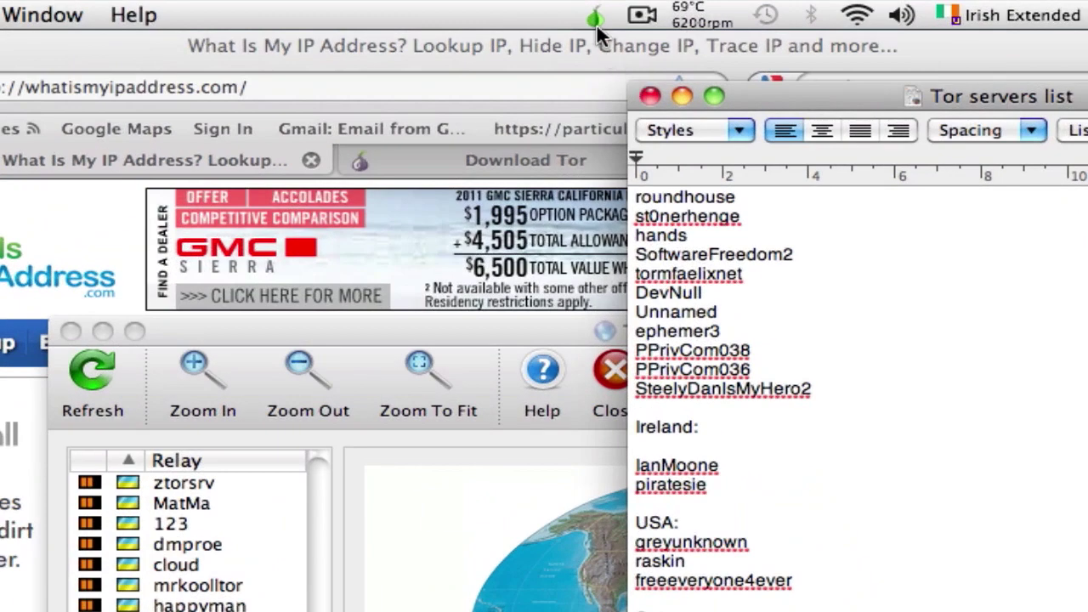
# Step: Open the current torrc for editing from the advanced settings in the Vidalia Control Panel
pyautogui.click(573, 9)
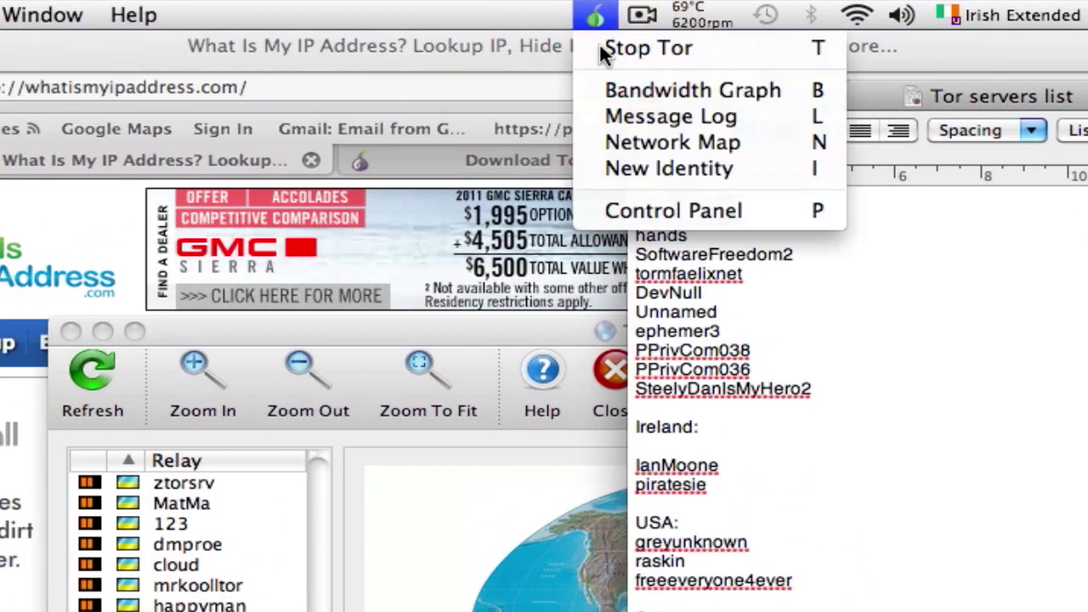
pyautogui.click(632, 210)
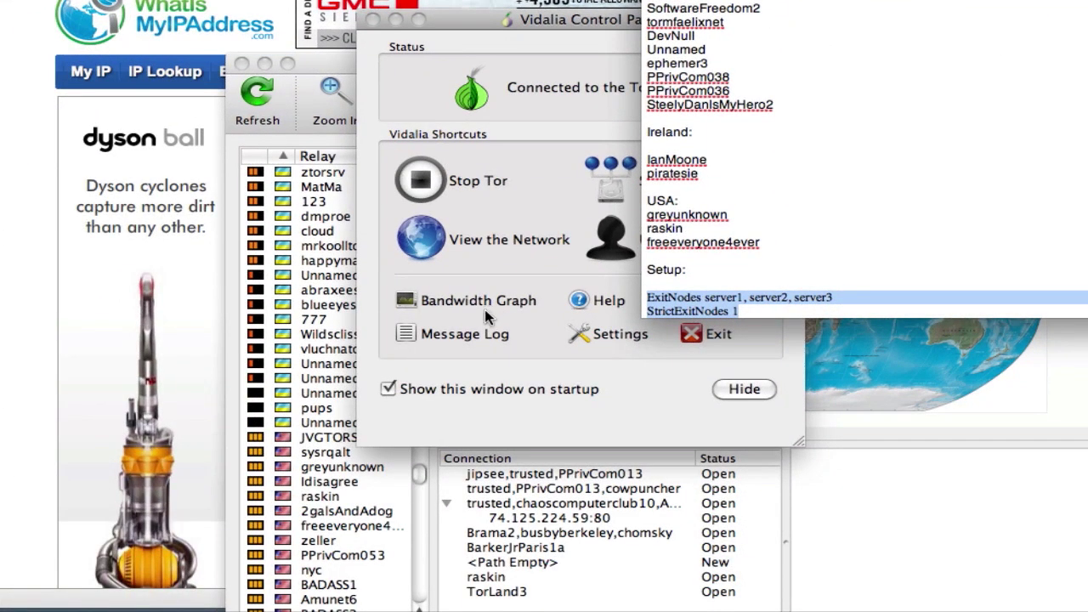
pyautogui.click(605, 339)
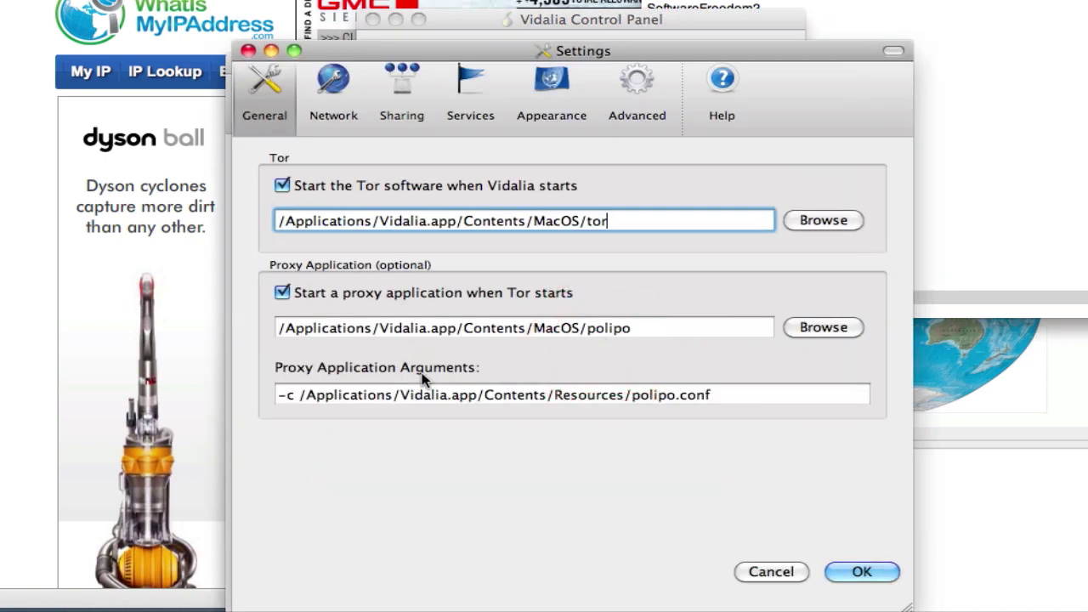
pyautogui.click(615, 115)
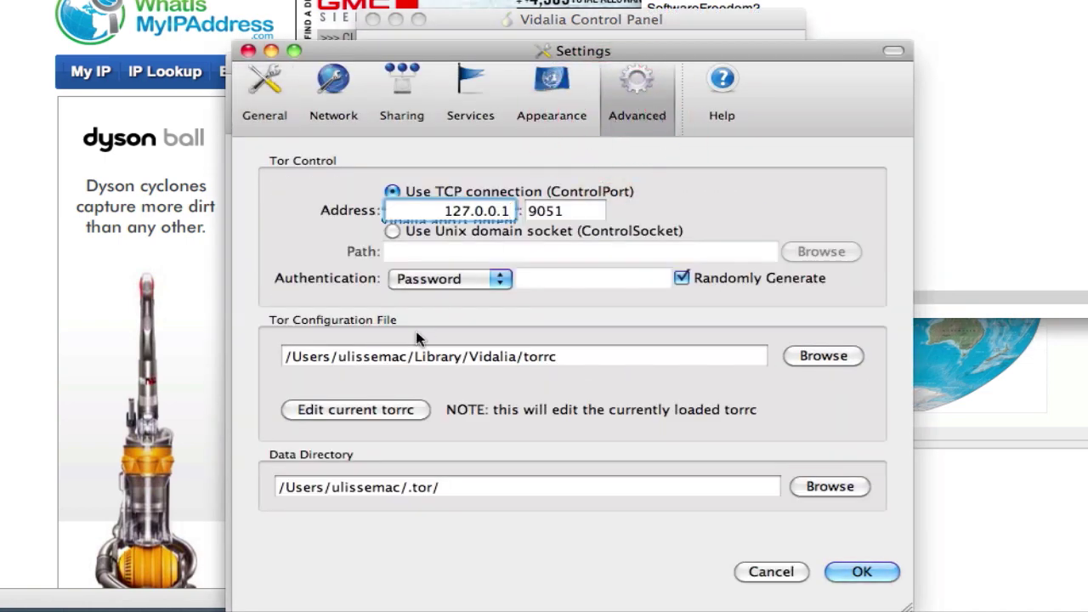
pyautogui.click(370, 410)
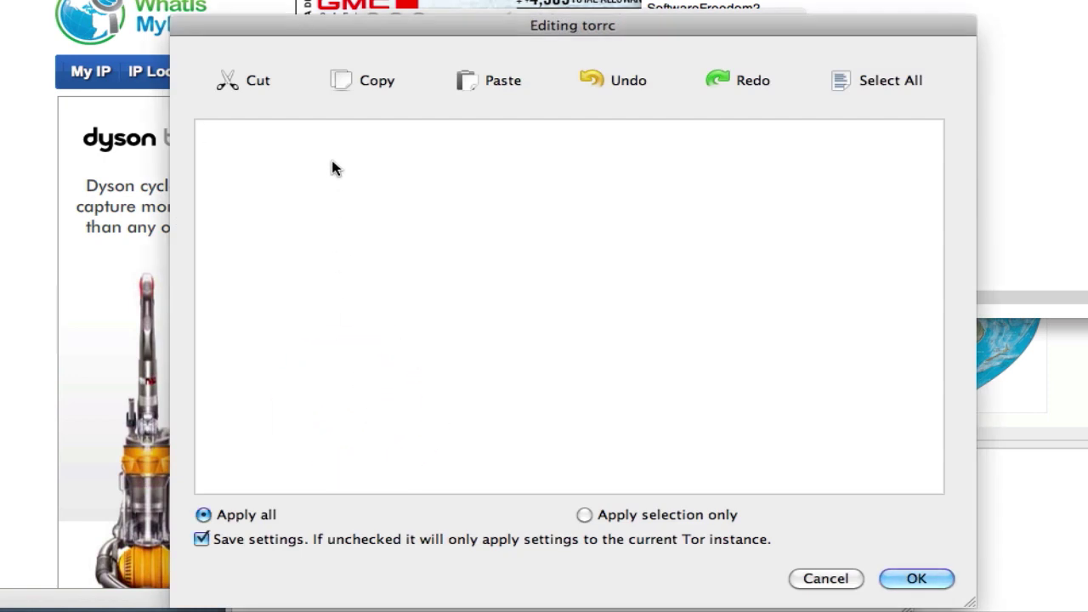
# Step: Paste the setup lines into torrc, set ExitNodes to greyunknown, raskin, freeeveryone4ever with StrictExitNodes 1, and save the settings
pyautogui.hotkey('ctrl', 'v')
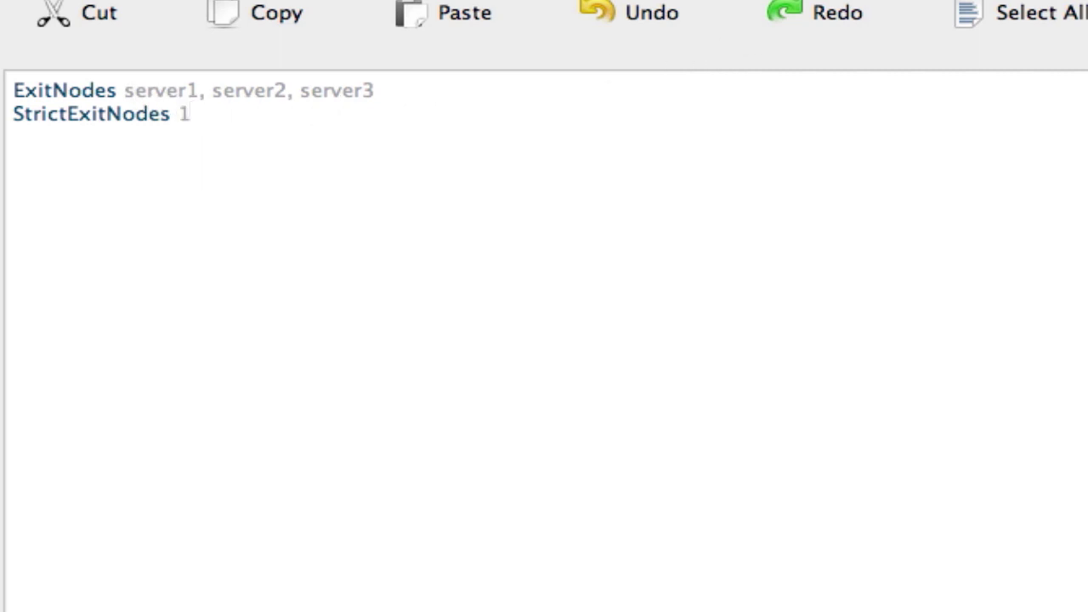
pyautogui.press('super+Tab')
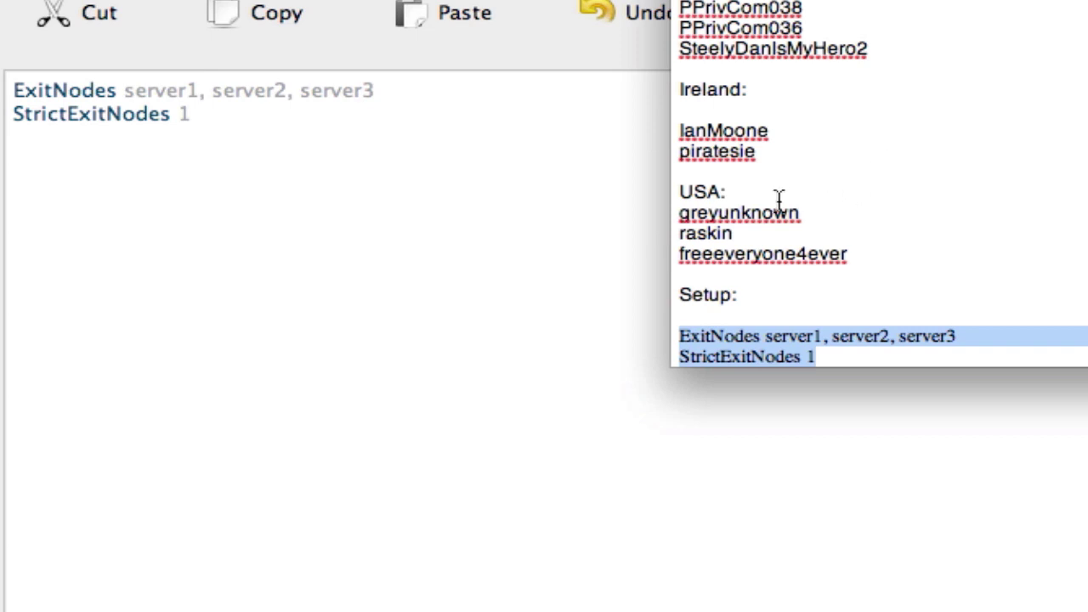
pyautogui.moveTo(680, 212); pyautogui.dragTo(845, 255)
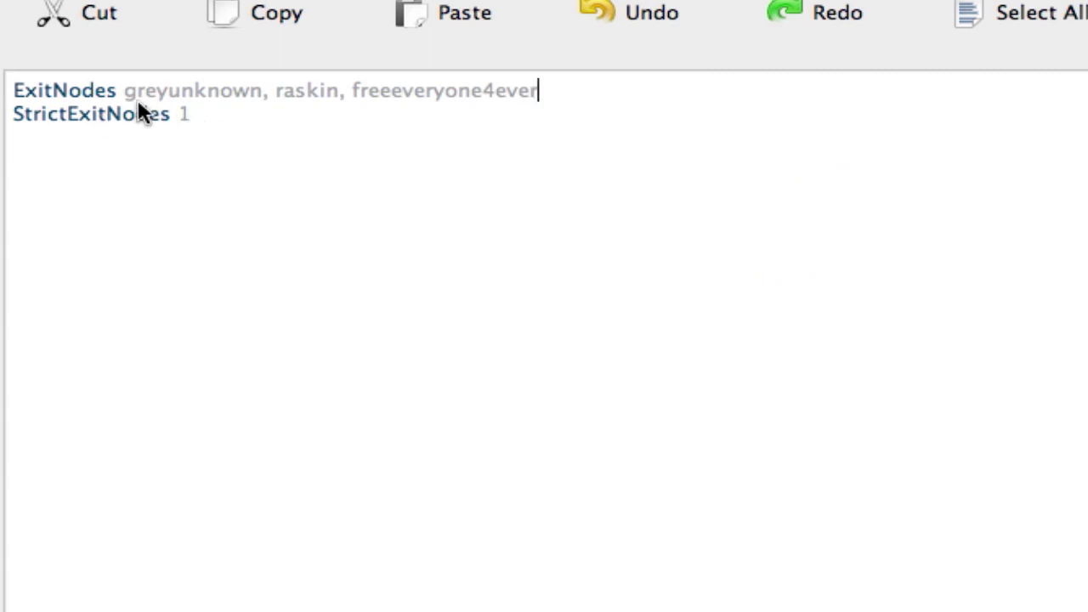
pyautogui.click(181, 113)
pyautogui.press('BackSpace')
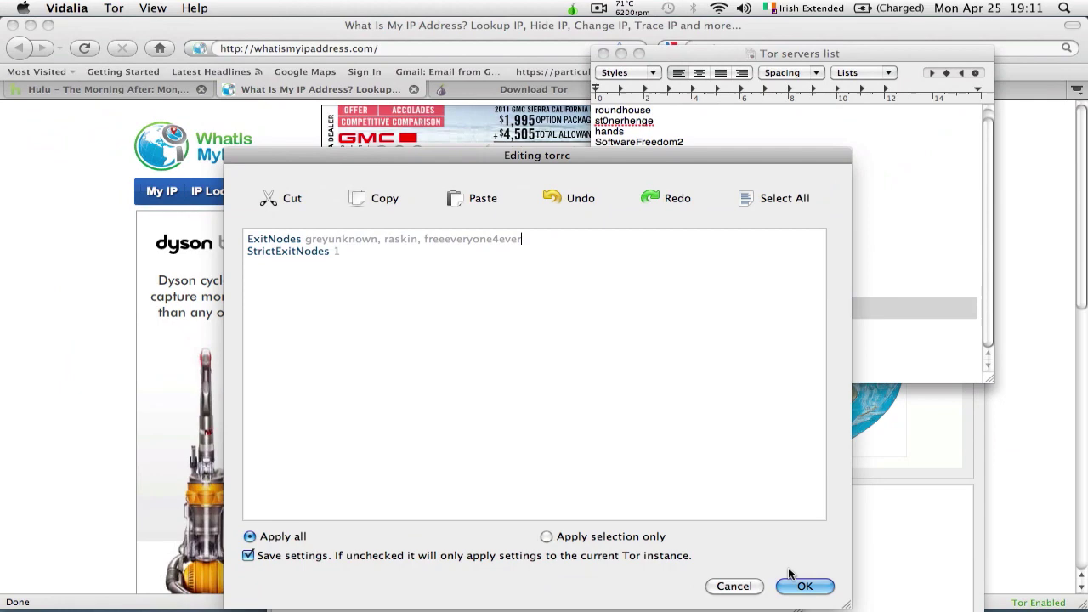
pyautogui.click(804, 585)
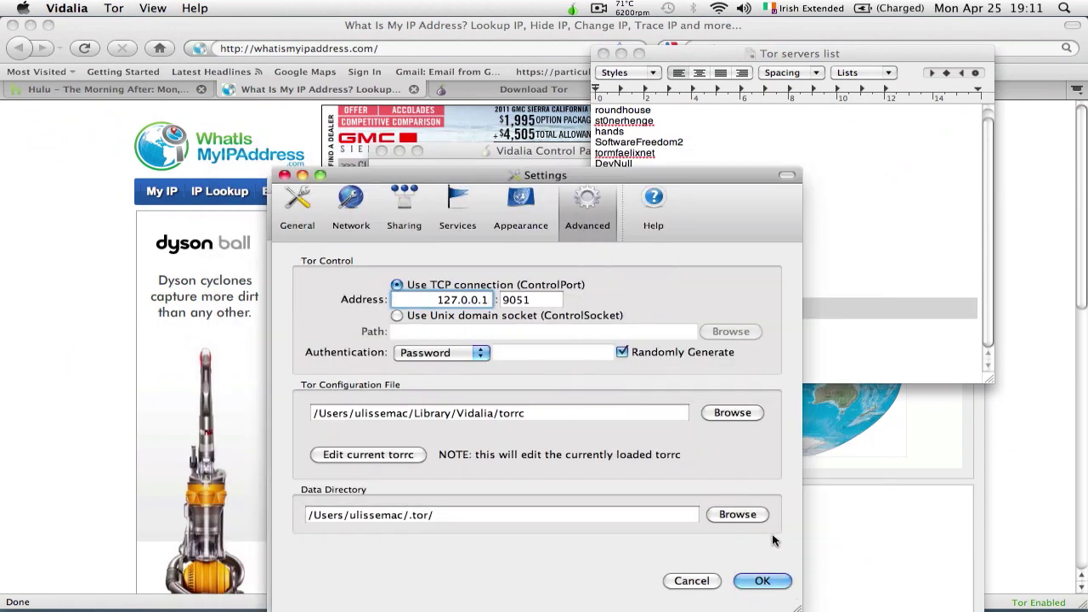
pyautogui.click(761, 580)
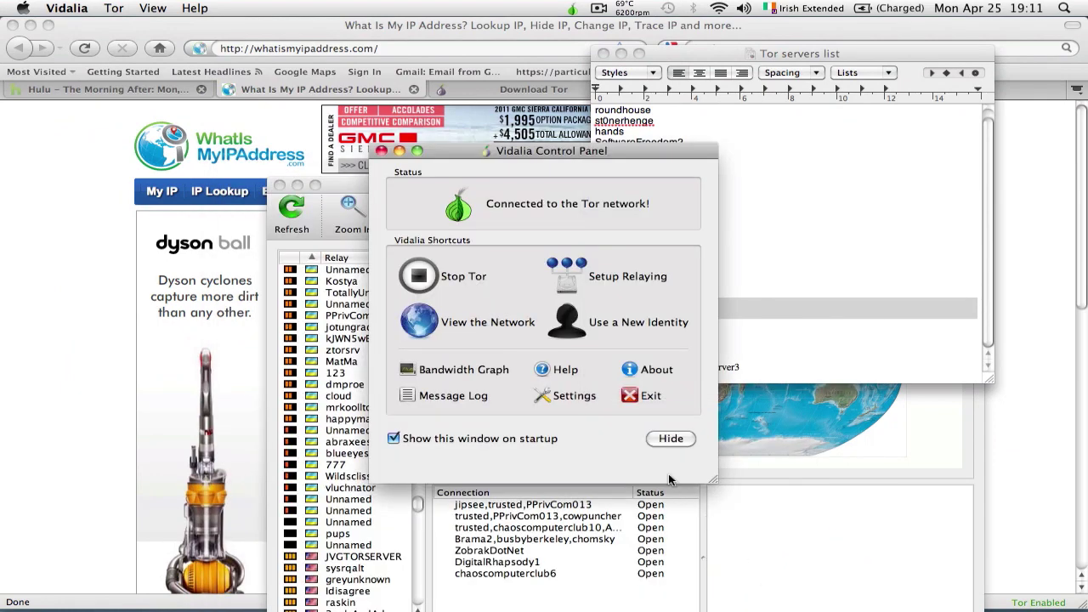
# Step: Close the Vidalia Control Panel, the Tor Network Map and the Tor servers list, returning to Firefox
pyautogui.click(381, 151)
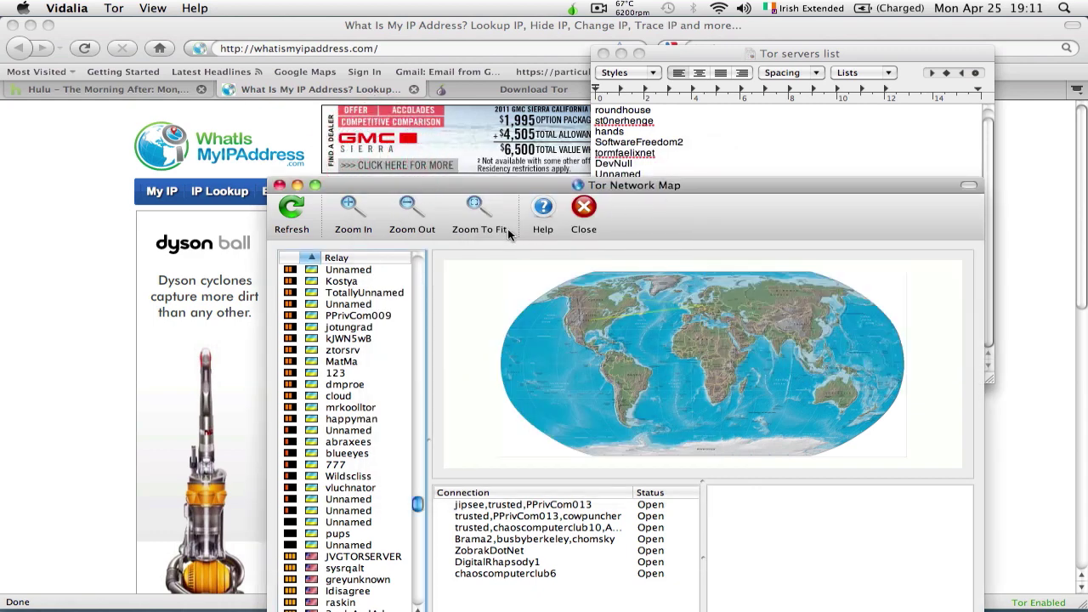
pyautogui.click(280, 185)
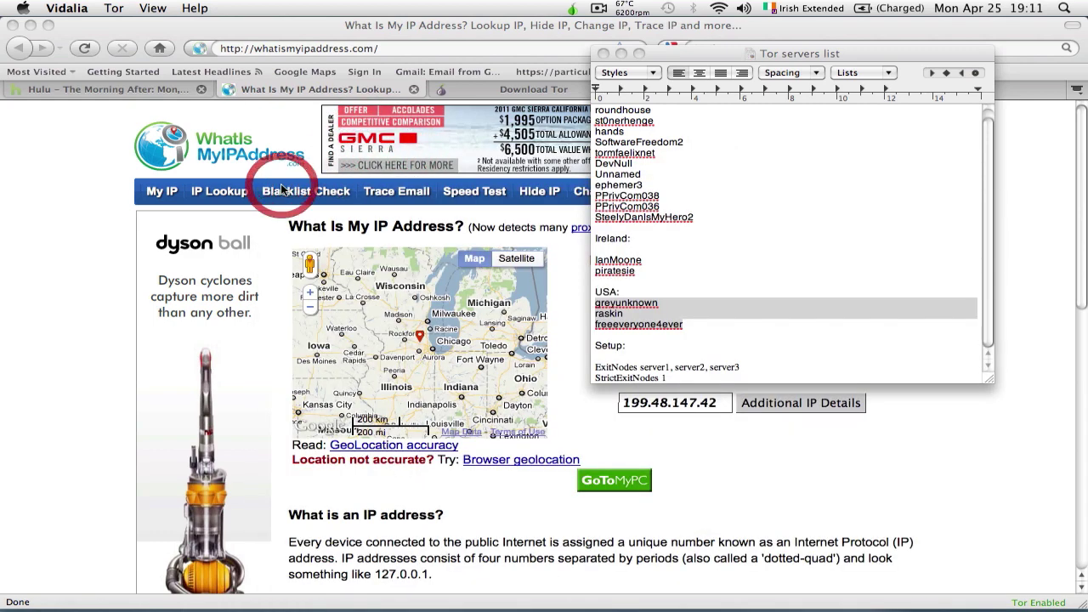
pyautogui.click(671, 54)
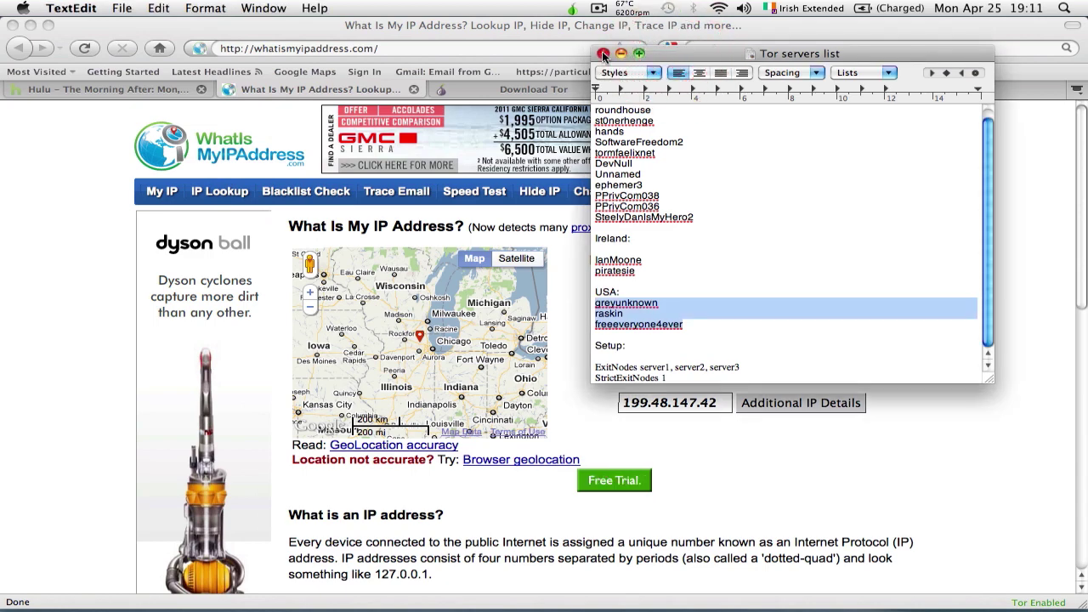
pyautogui.click(603, 54)
pyautogui.click(729, 89)
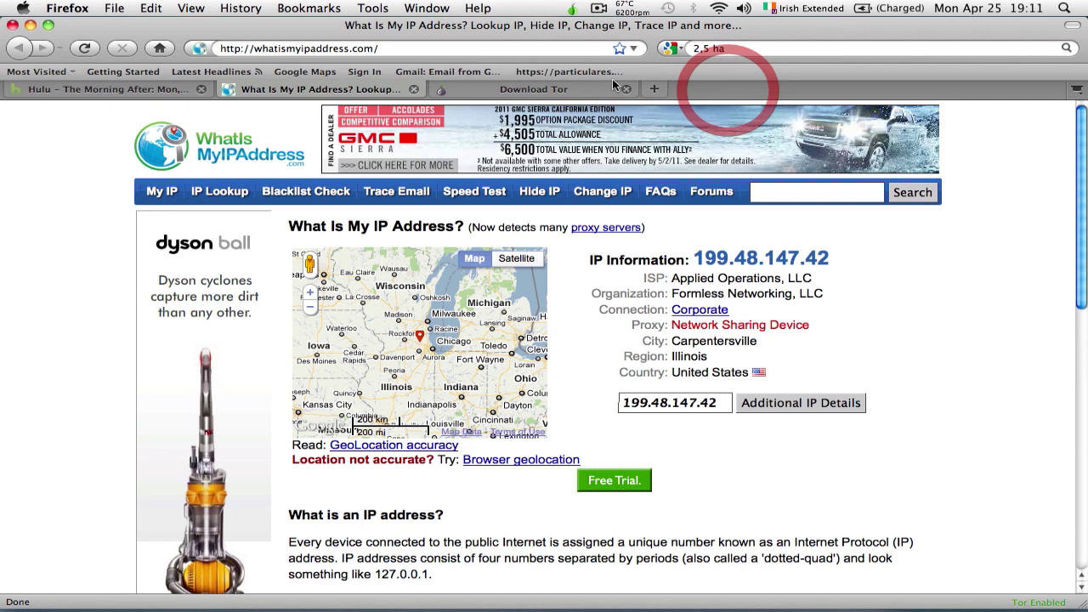
# Step: Close the Firefox window with all its tabs and load whatismyipaddress.com again in the reopened browser
pyautogui.click(13, 27)
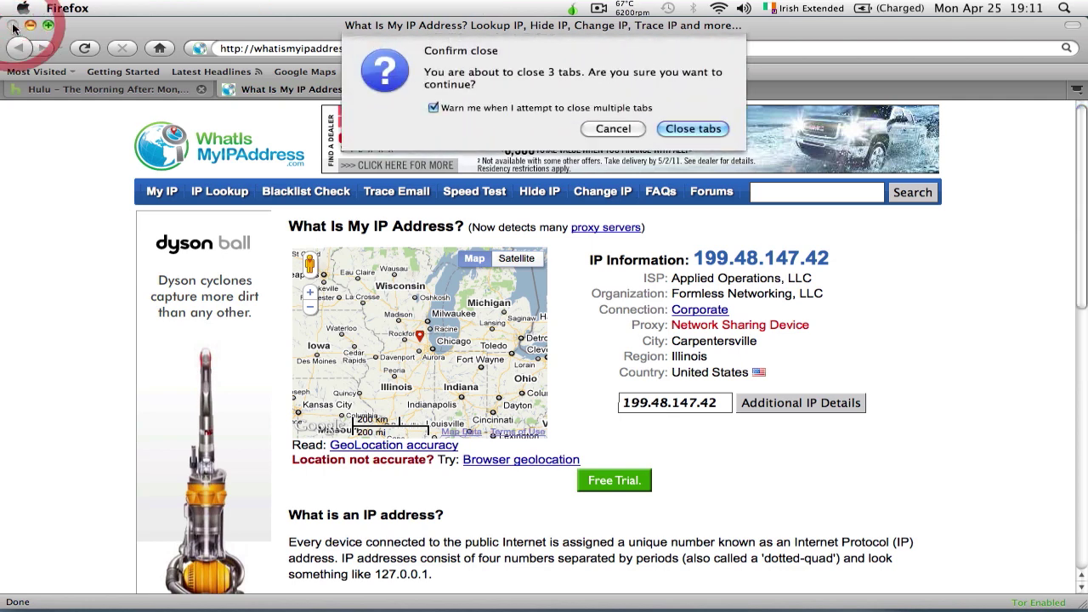
pyautogui.click(702, 130)
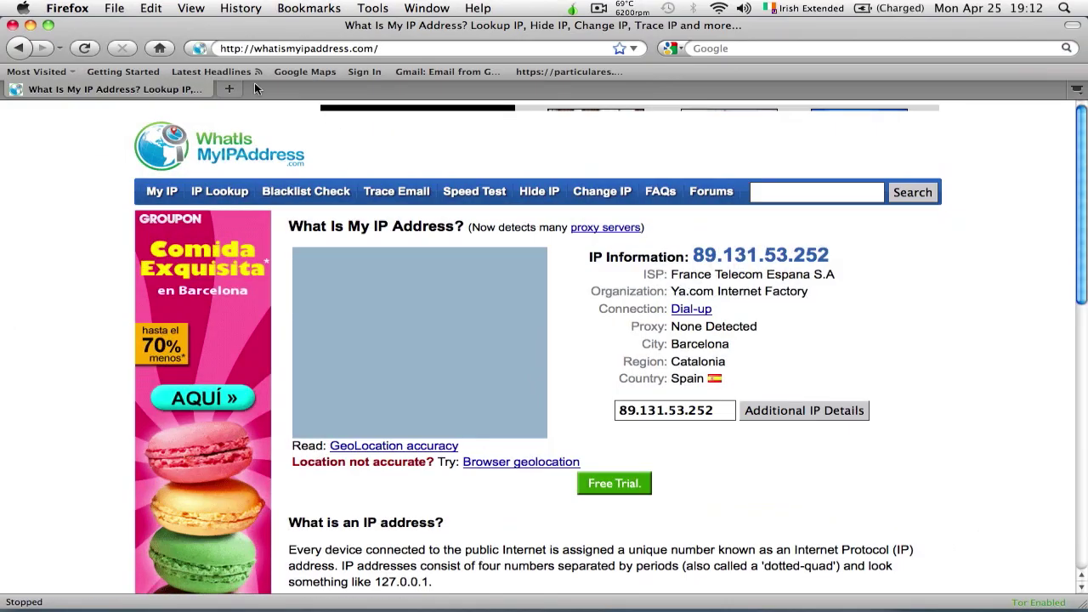
pyautogui.click(270, 51)
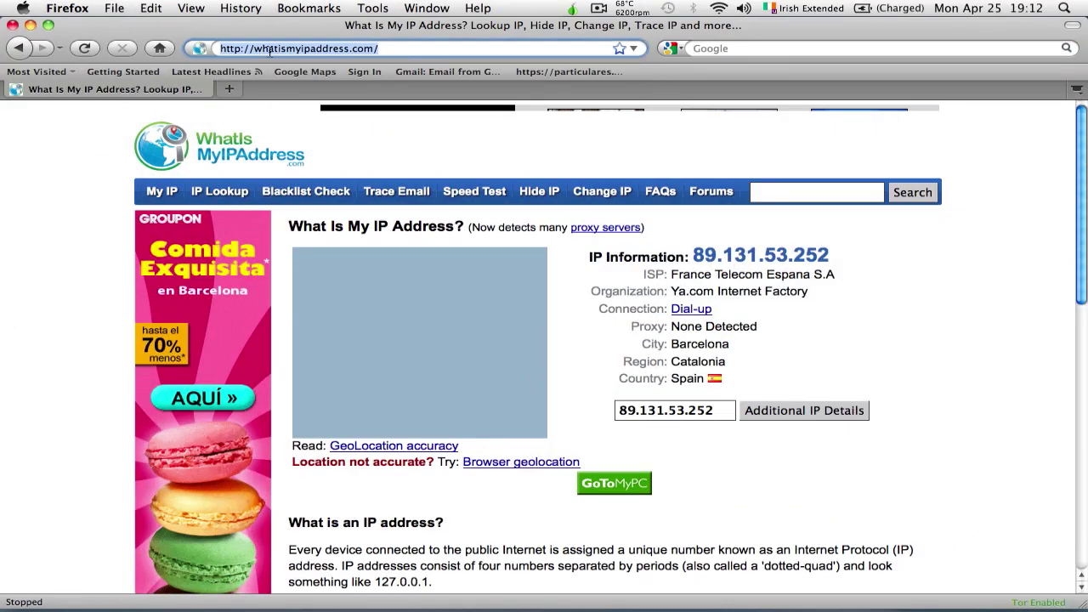
pyautogui.press('Return')
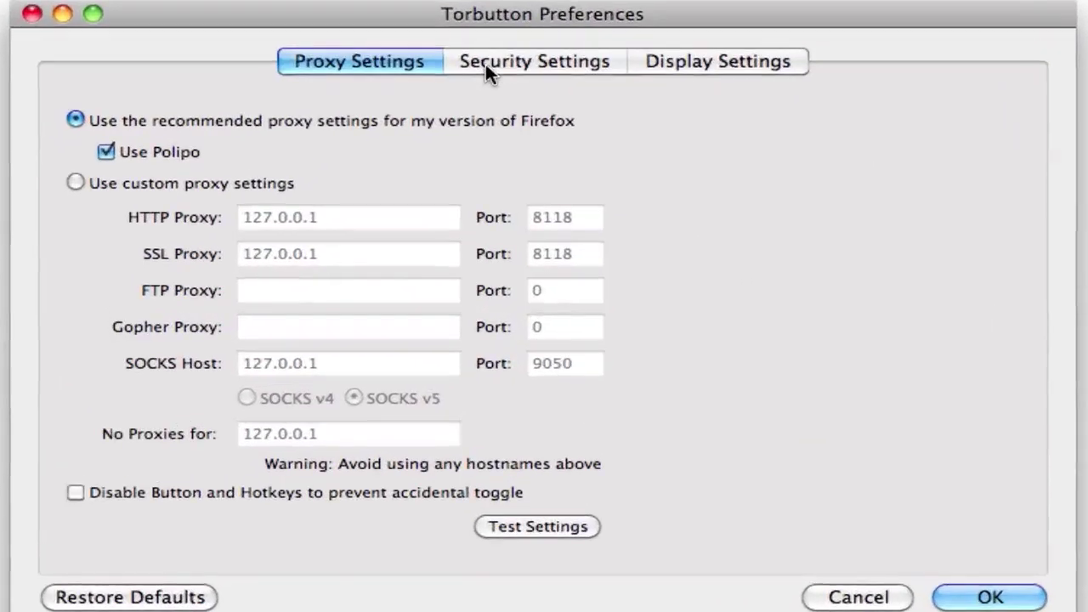
# Step: Open the security settings in the Torbutton preferences
pyautogui.click(513, 164)
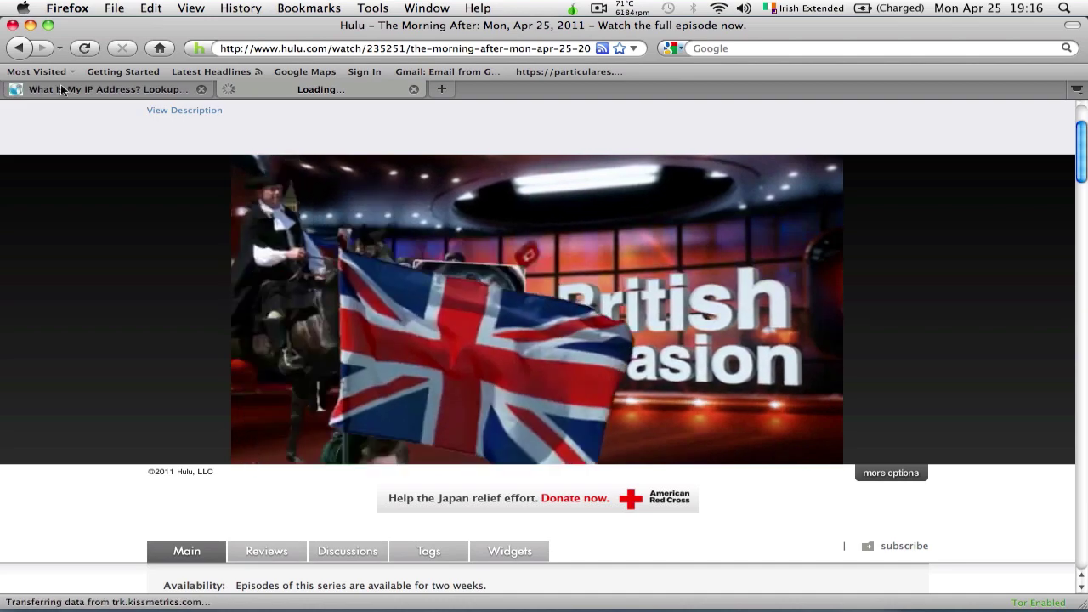
# Step: Pause the Hulu episode of The Morning After in the video player
pyautogui.moveTo(298, 370)
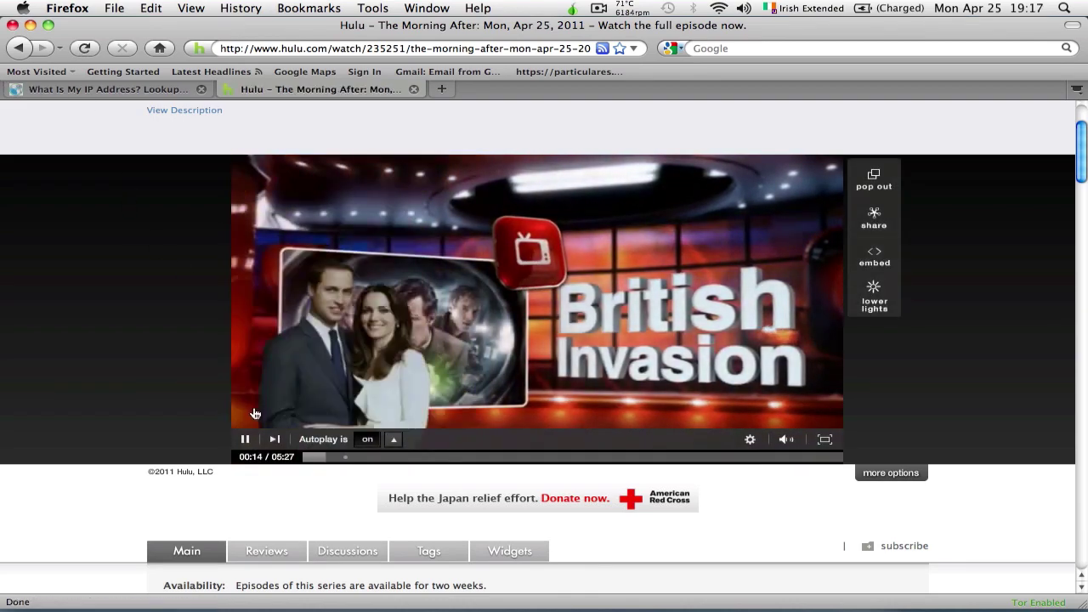
pyautogui.click(245, 439)
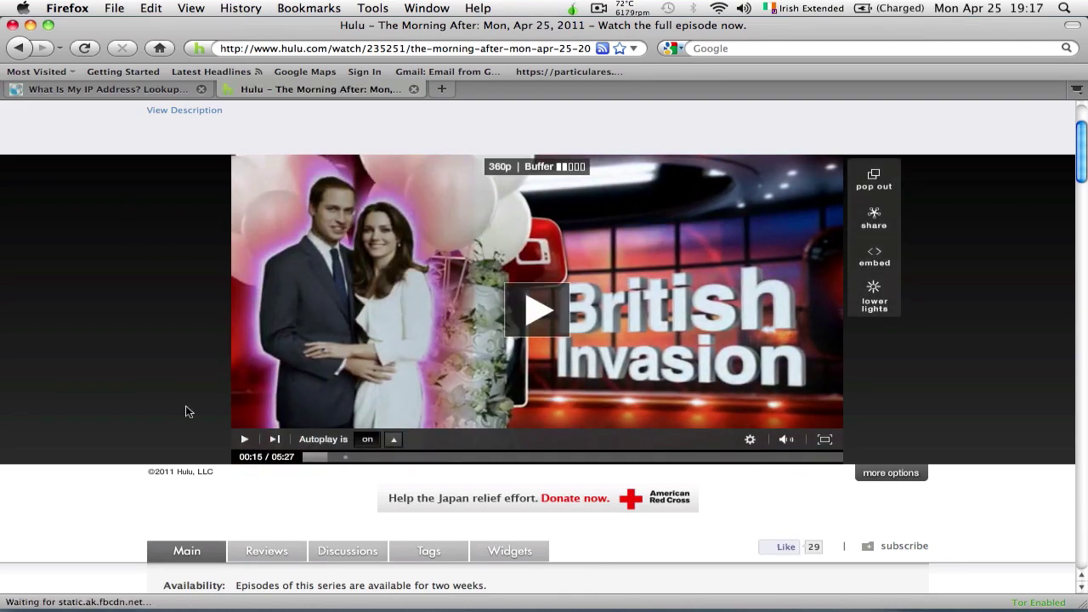